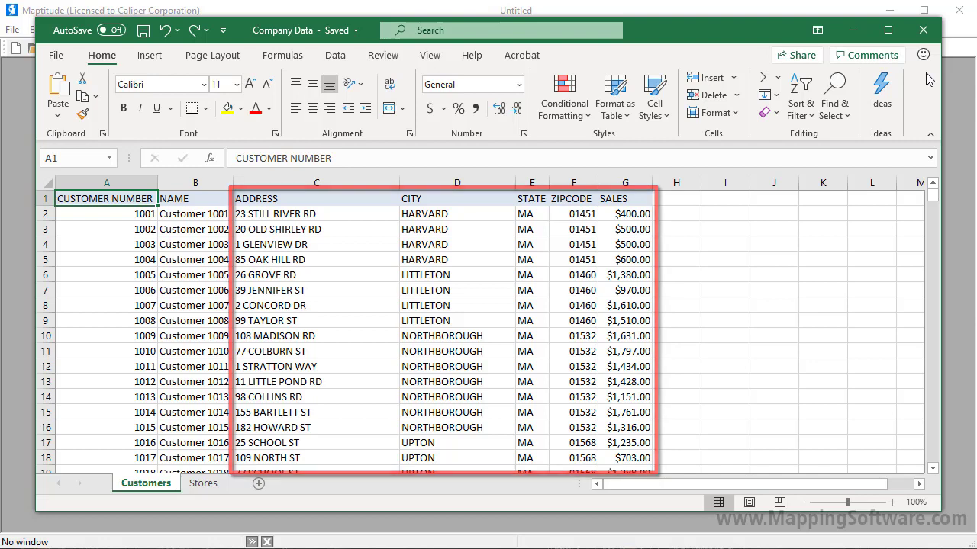
Step: View the Stores worksheet, then switch to Maptitude and start a new map from the Customers sheet of Company Data
left_click(218, 485)
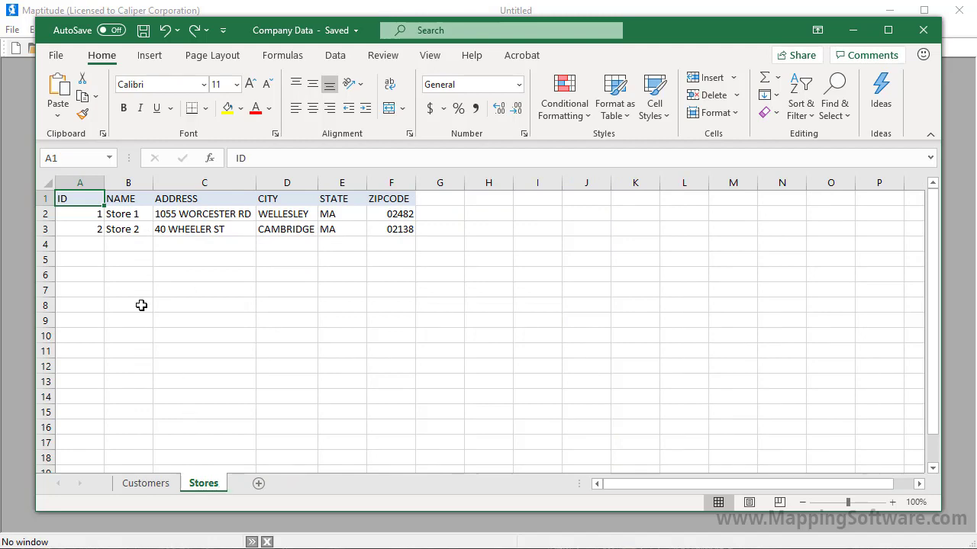
left_click(14, 49)
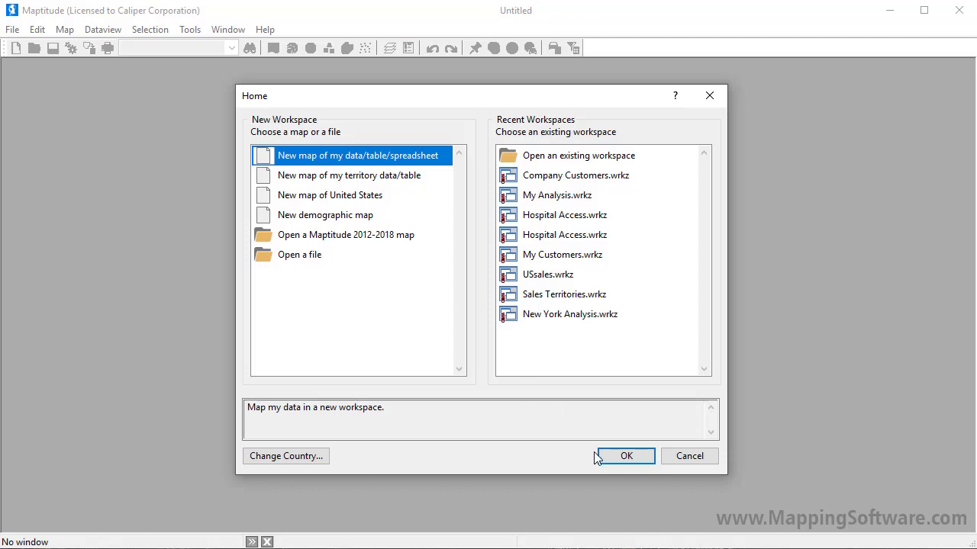
left_click(617, 461)
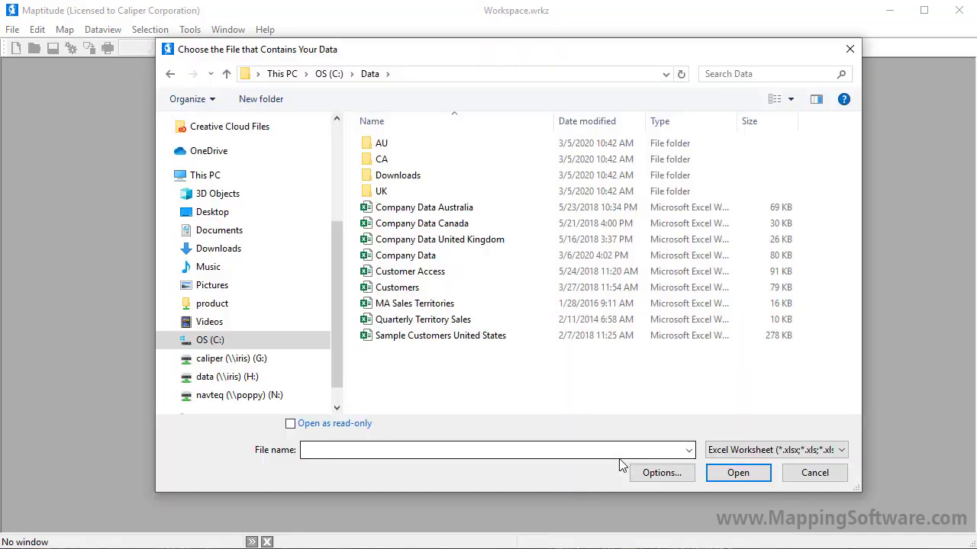
left_click(467, 255)
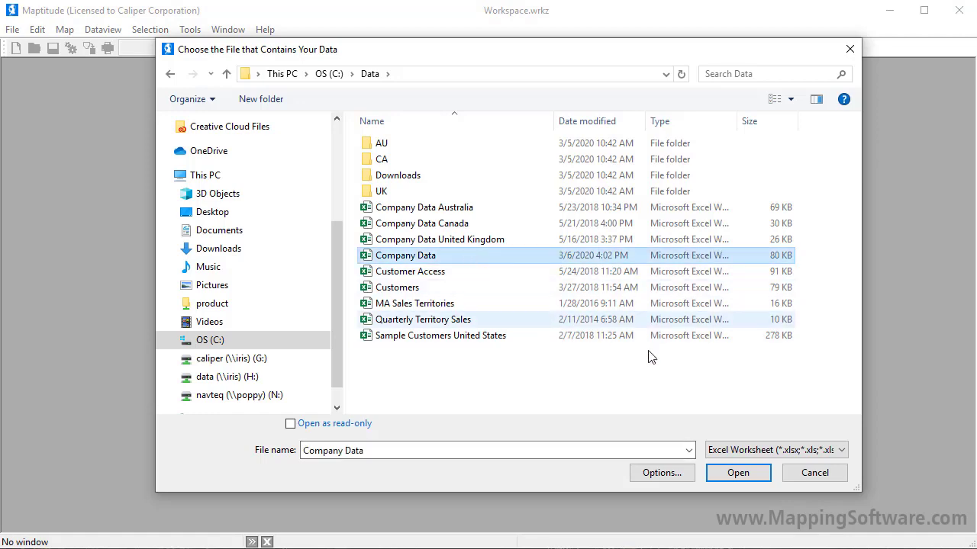
left_click(738, 472)
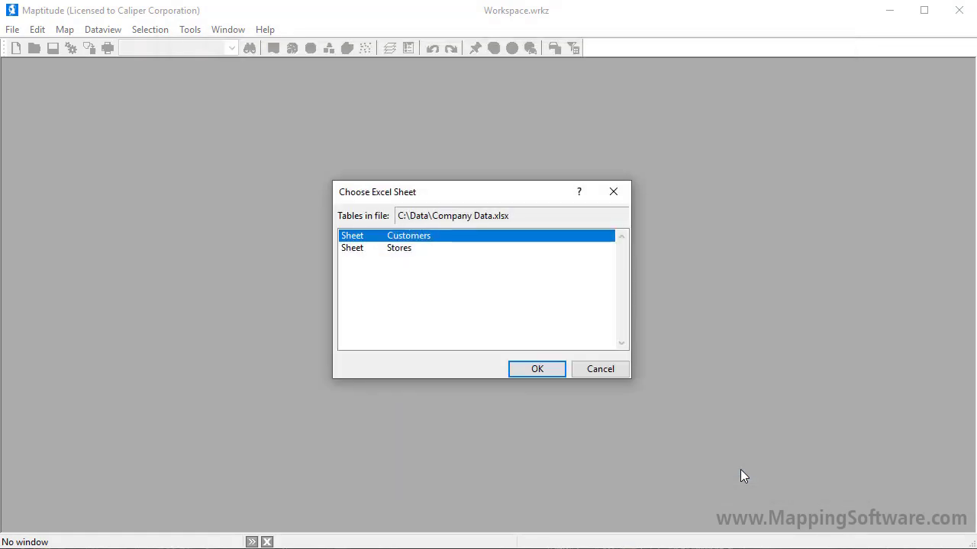
left_click(548, 370)
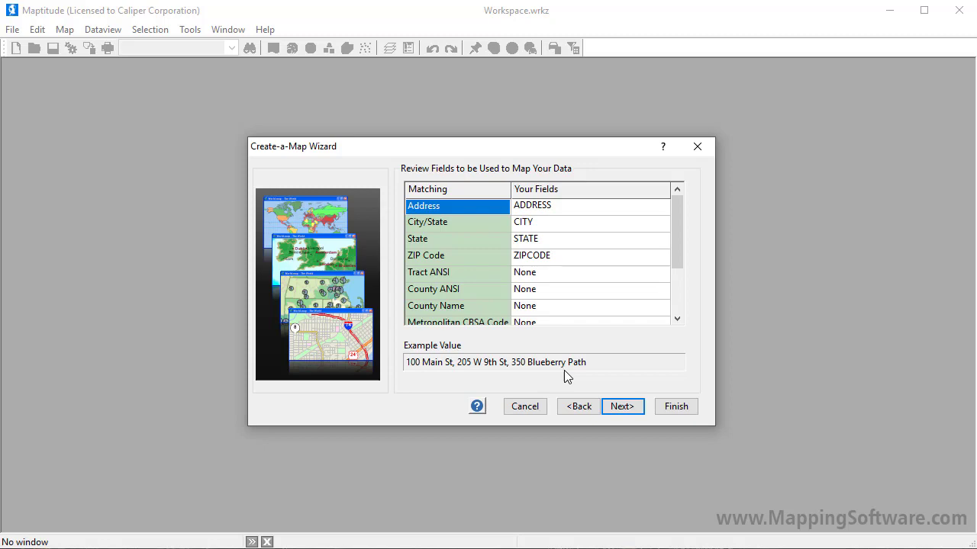
Step: Locate the customer records by Address, ZIP Code or City and link the data using CUSTOMER NUMBER as the ID field
left_click(622, 407)
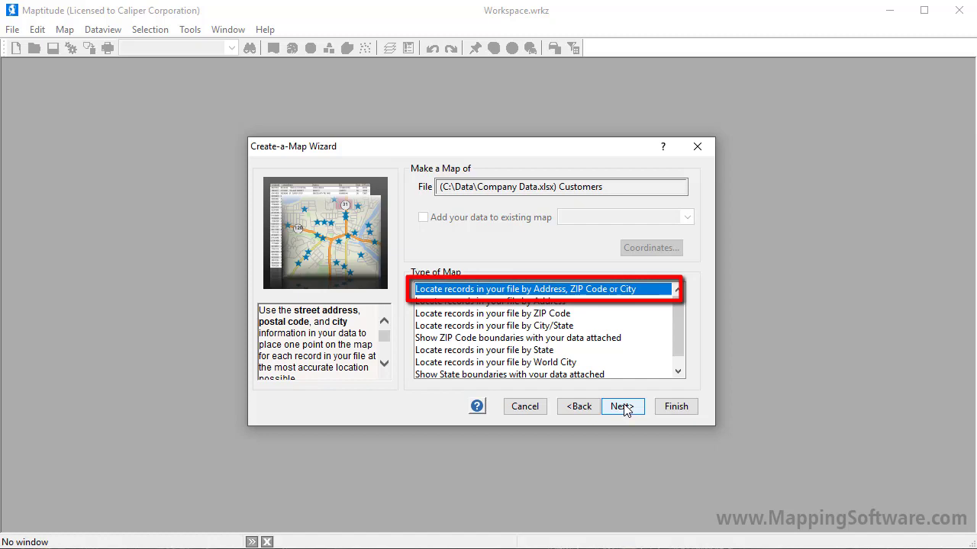
left_click(622, 406)
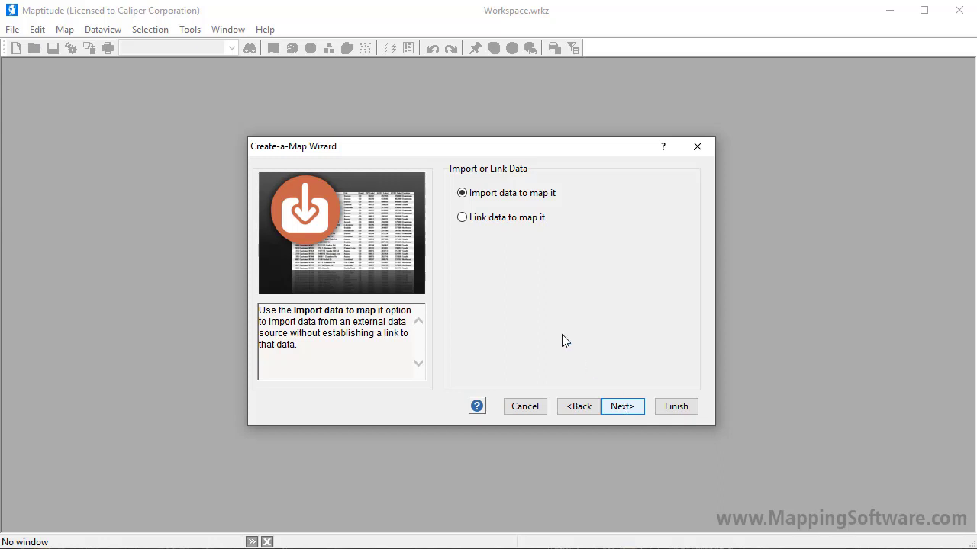
left_click(514, 223)
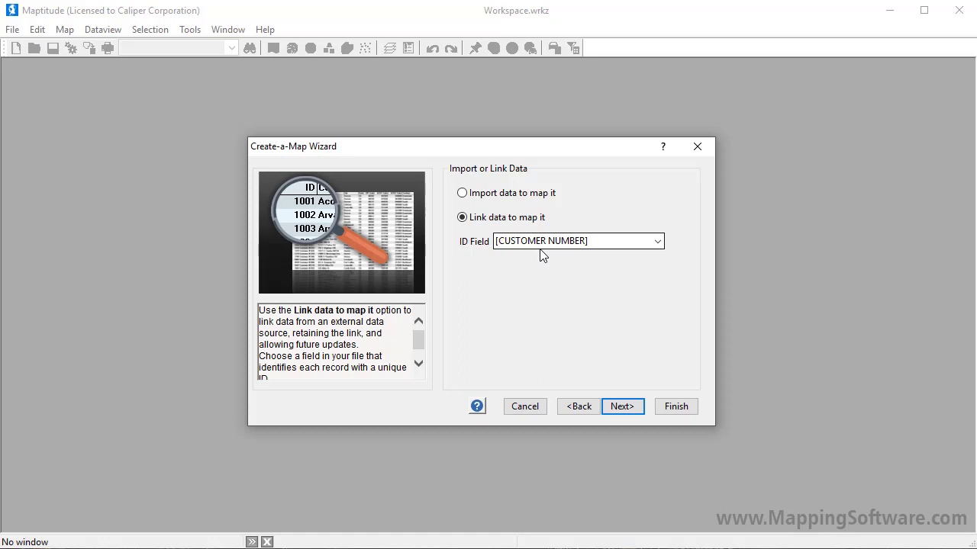
left_click(622, 407)
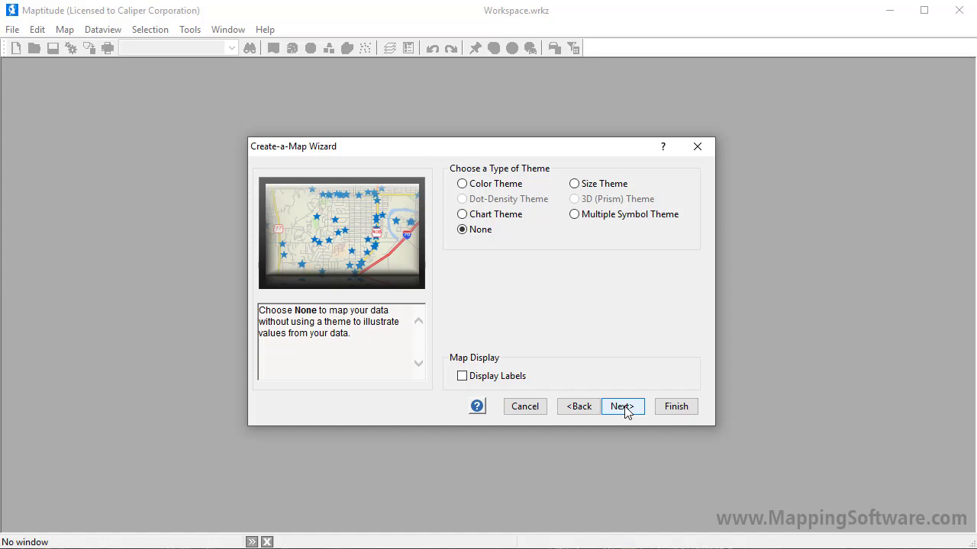
Step: Apply a size theme on the SALES field without any geographic analysis and create the customer map
left_click(575, 184)
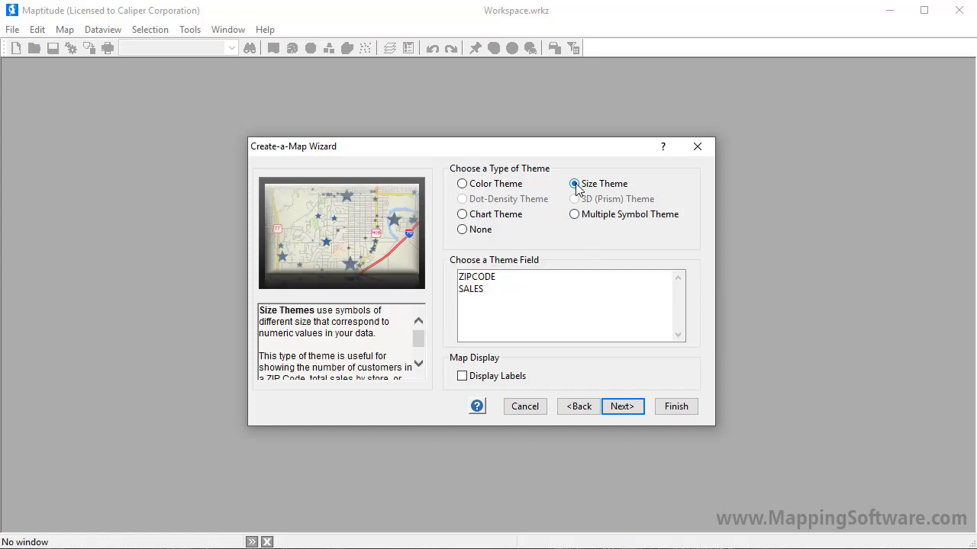
left_click(506, 292)
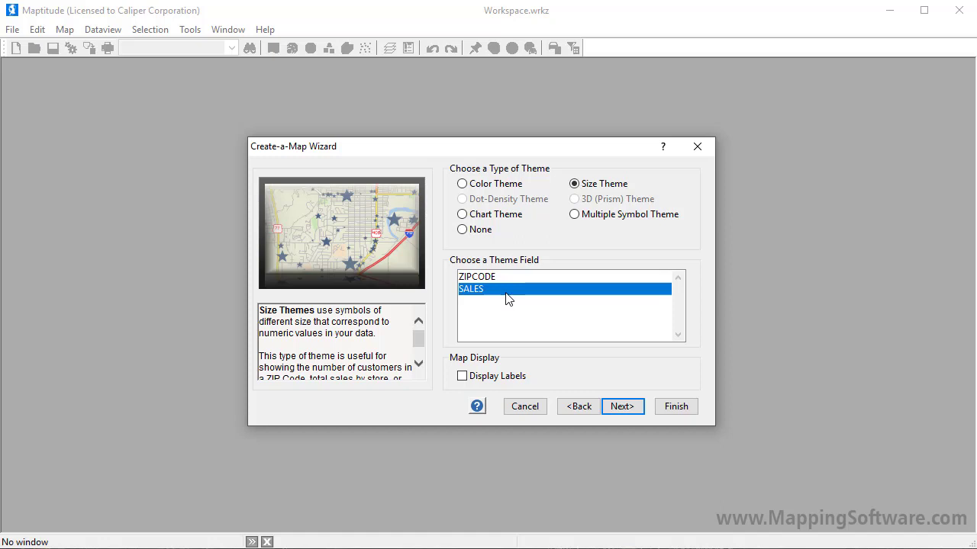
left_click(624, 406)
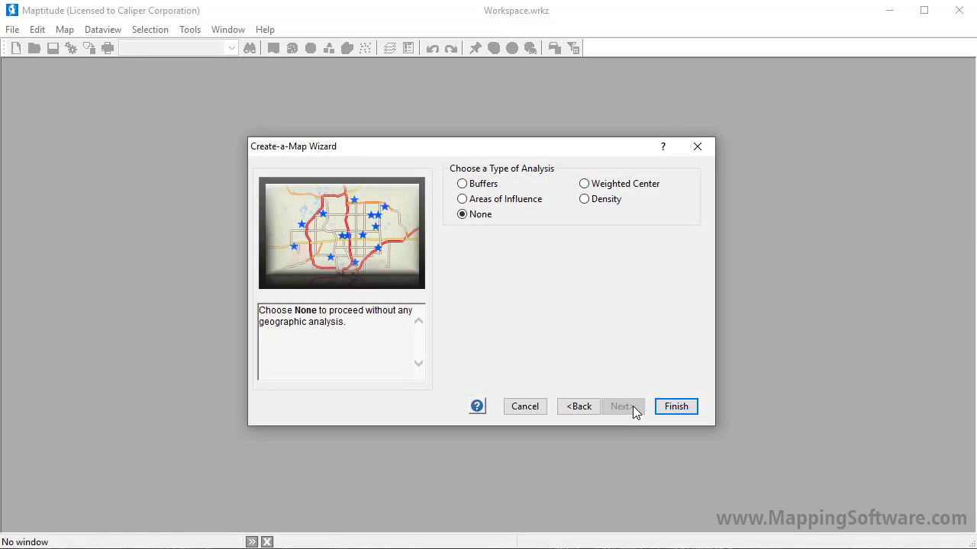
left_click(679, 407)
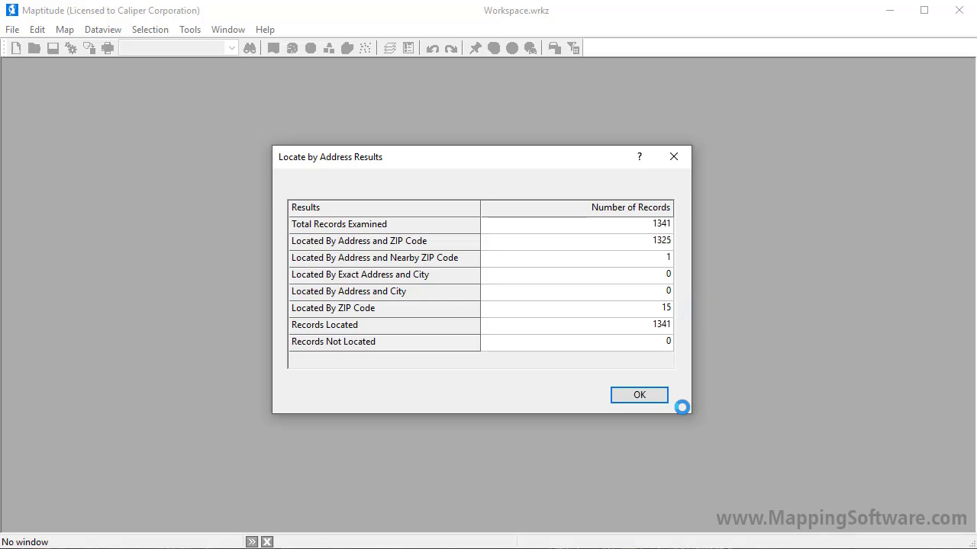
left_click(649, 403)
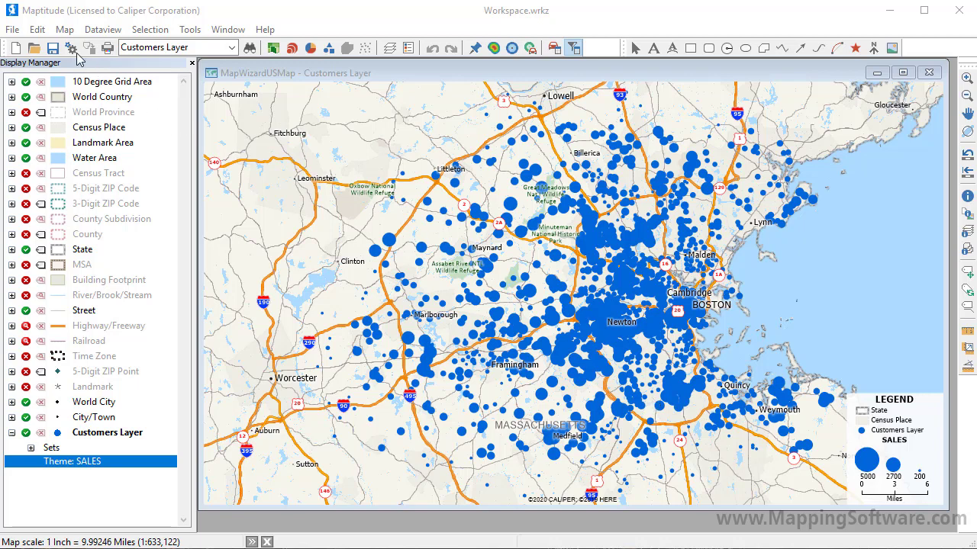
Step: Save the workspace as My Customers in the Maptitude 2020 folder
left_click(53, 50)
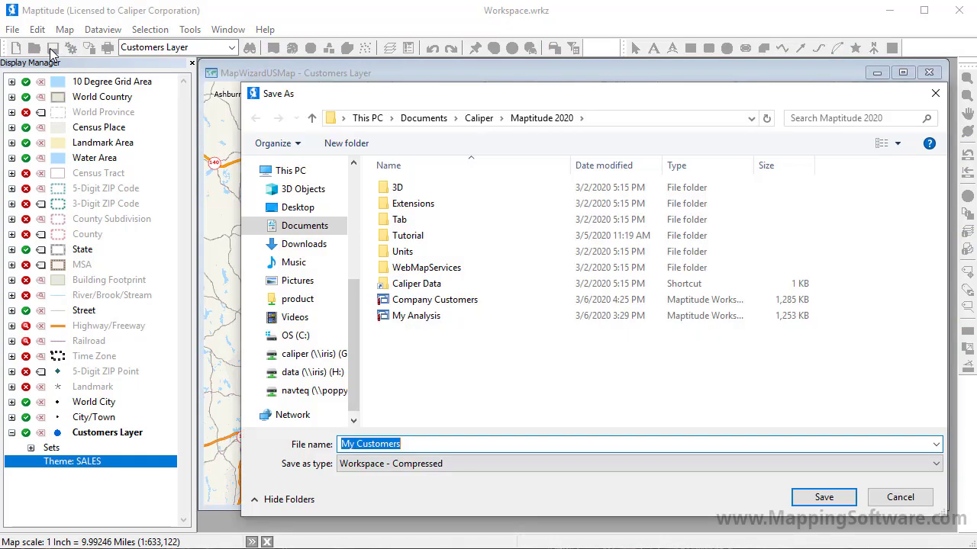
type("My Customers")
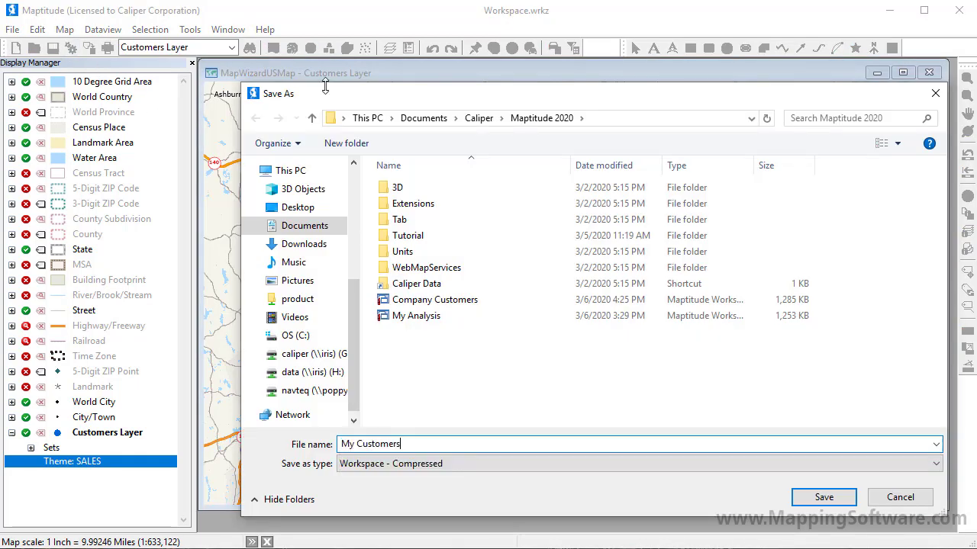
left_click(821, 498)
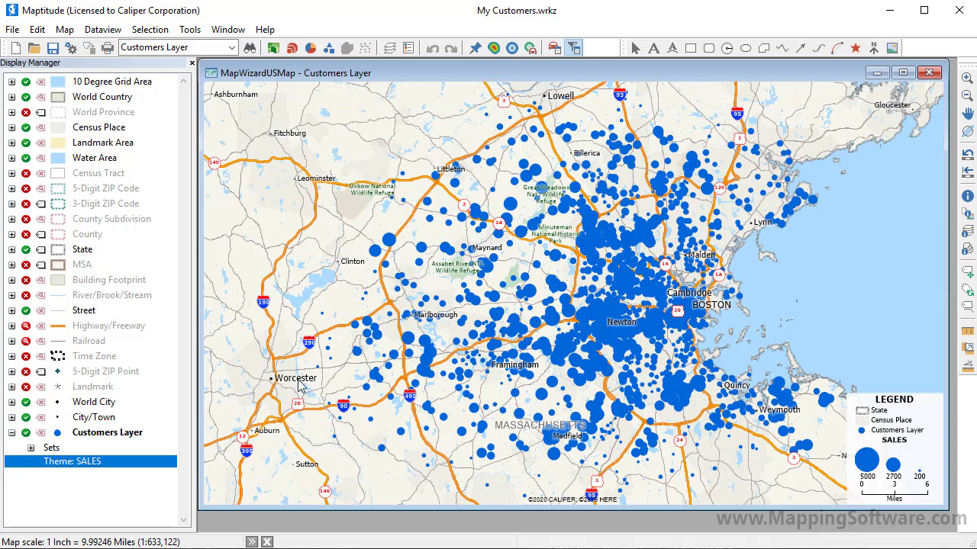
Step: Start adding the Customers sheet of the Company Data workbook to the current map
left_click(57, 33)
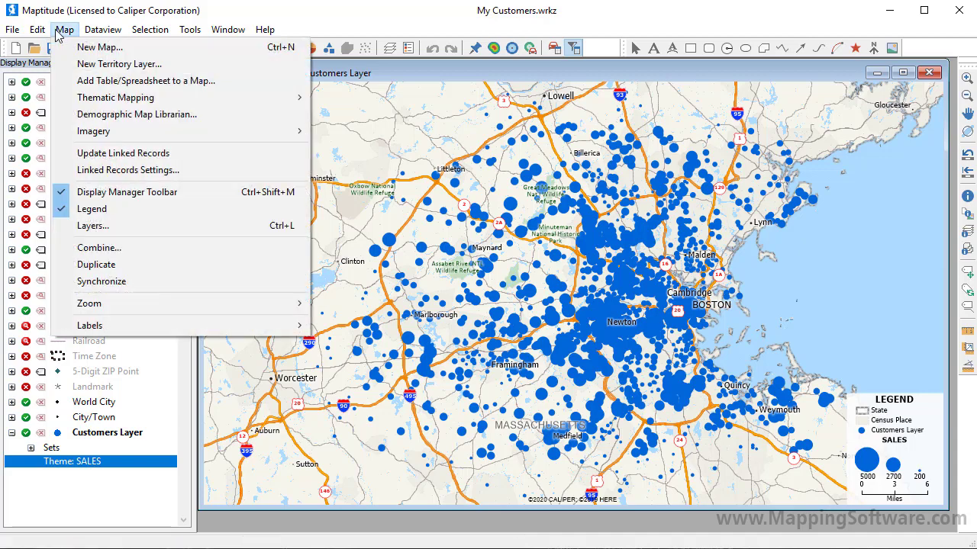
left_click(115, 81)
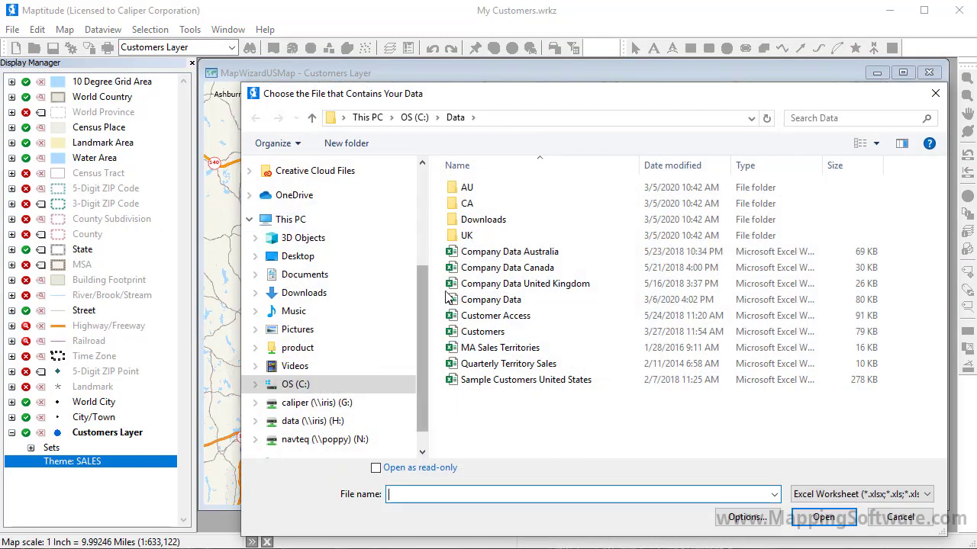
left_click(474, 301)
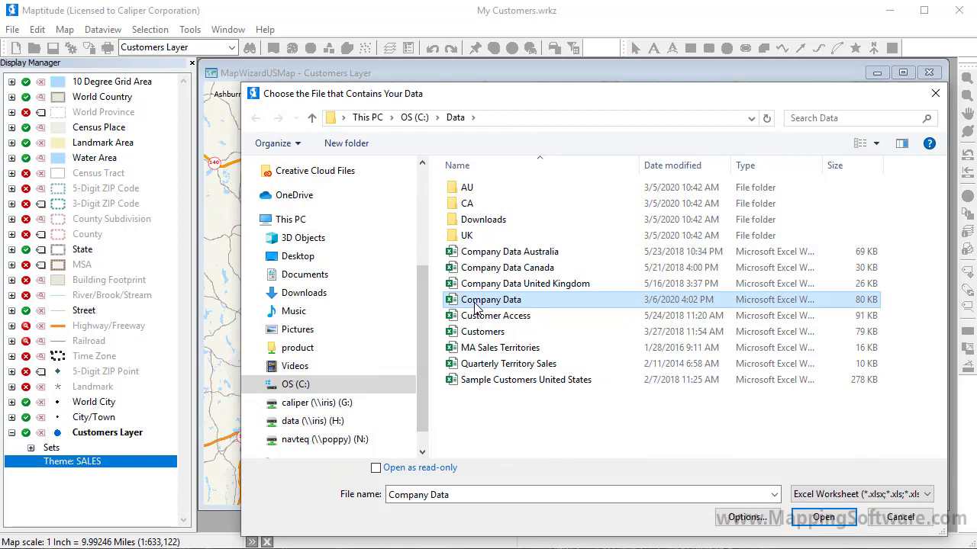
left_click(824, 517)
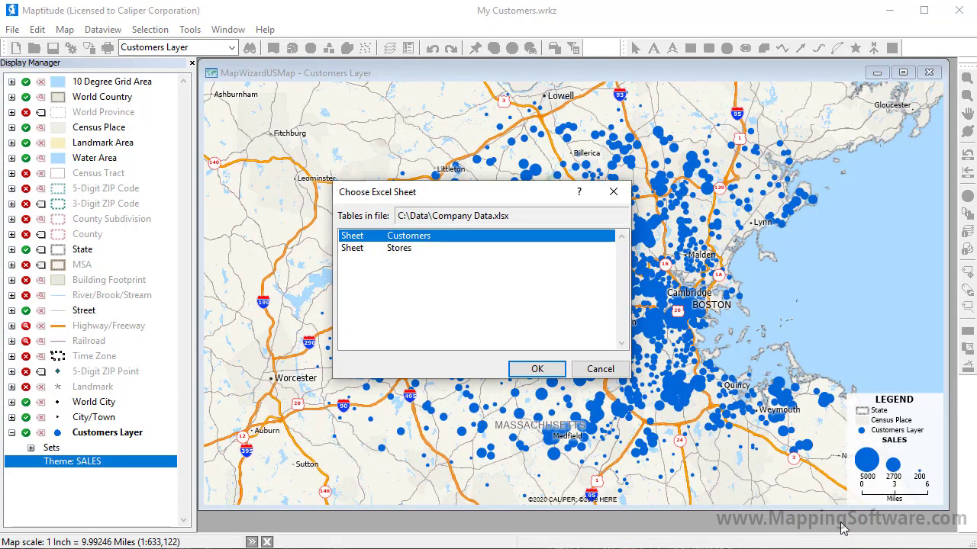
left_click(543, 373)
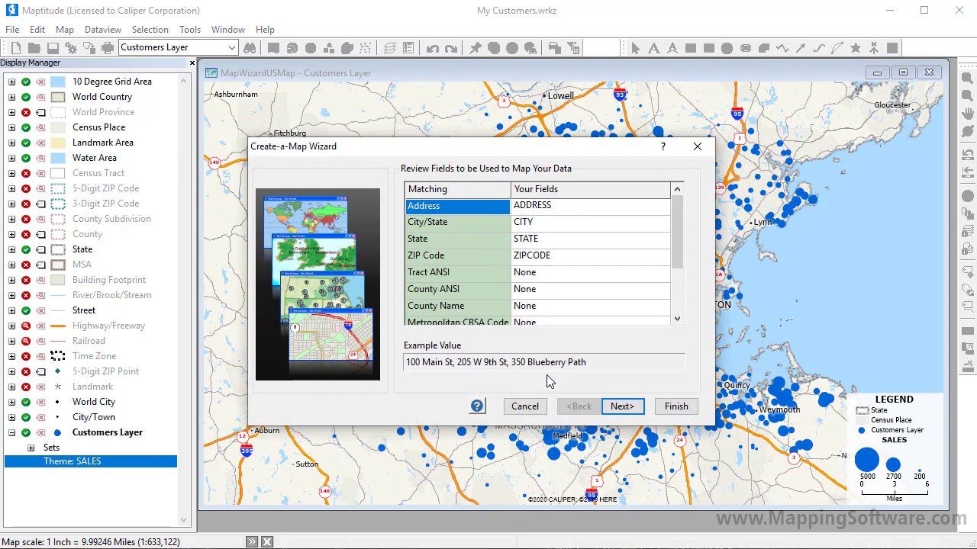
Step: Show ZIP Code boundaries on the existing map with the customer data linked, using a color theme on SALES
left_click(623, 407)
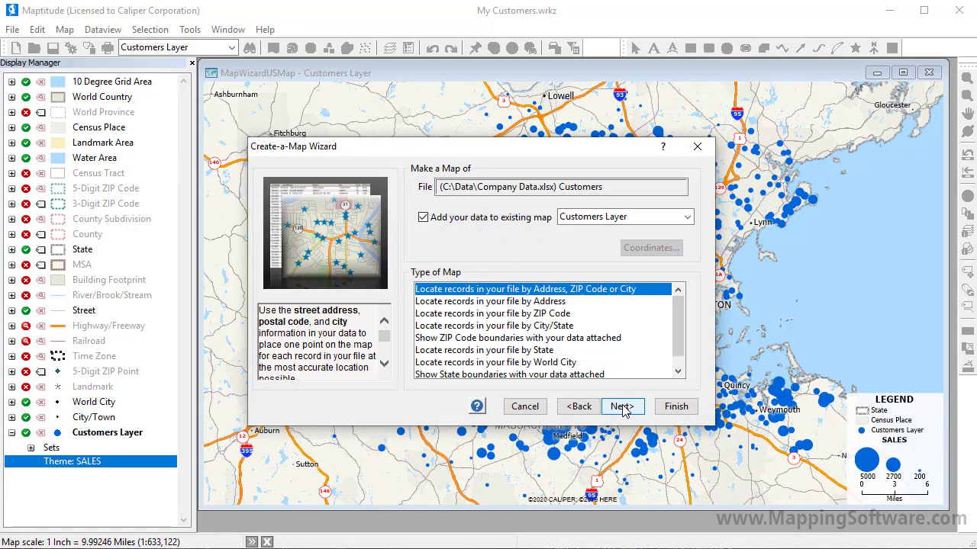
left_click(588, 341)
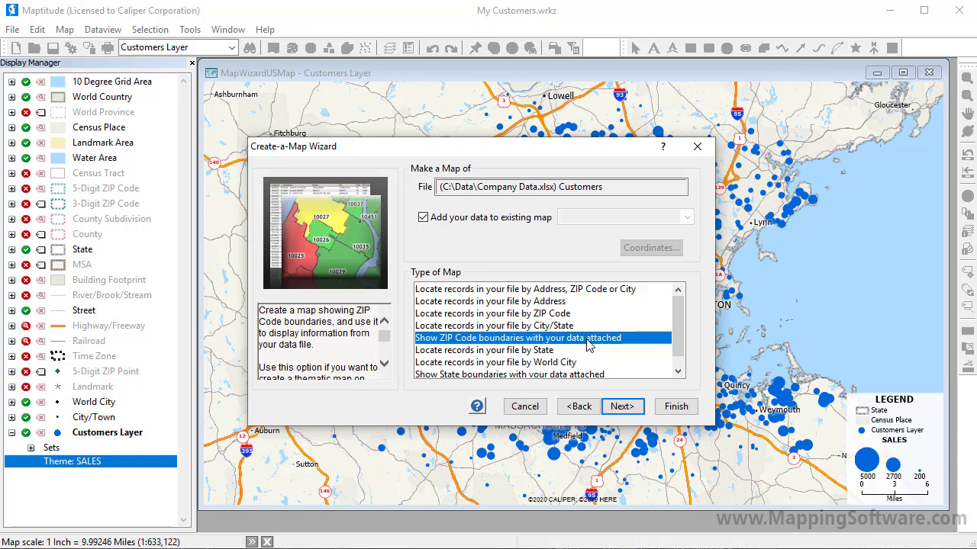
left_click(631, 408)
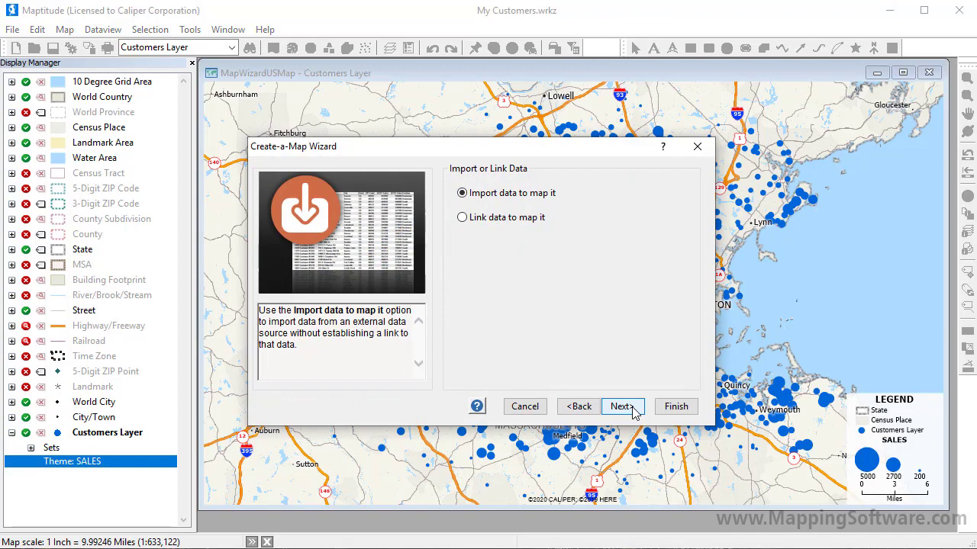
left_click(511, 220)
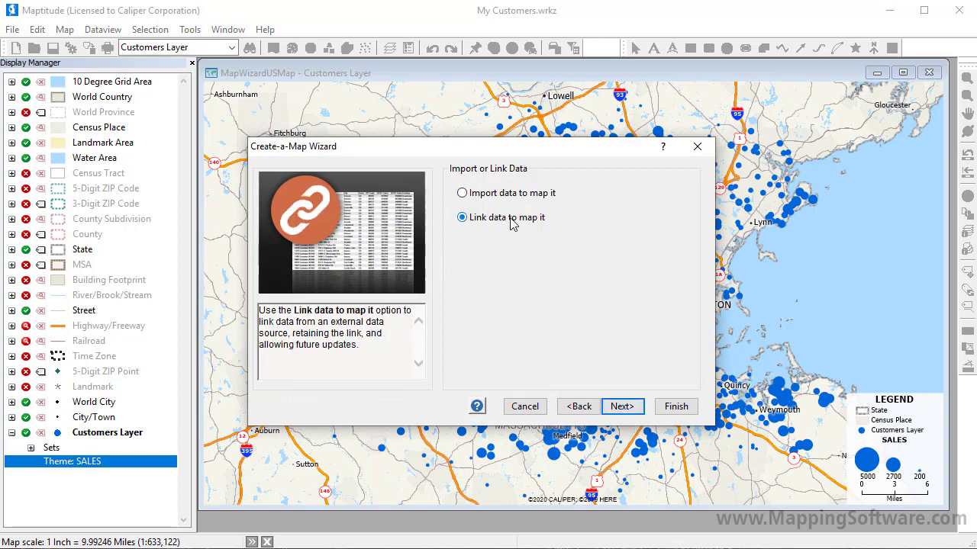
left_click(622, 406)
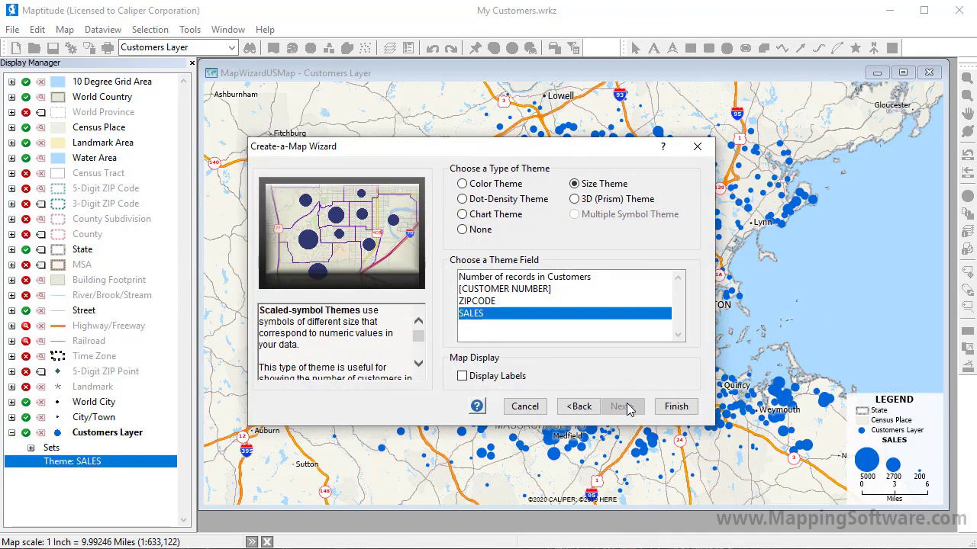
left_click(501, 187)
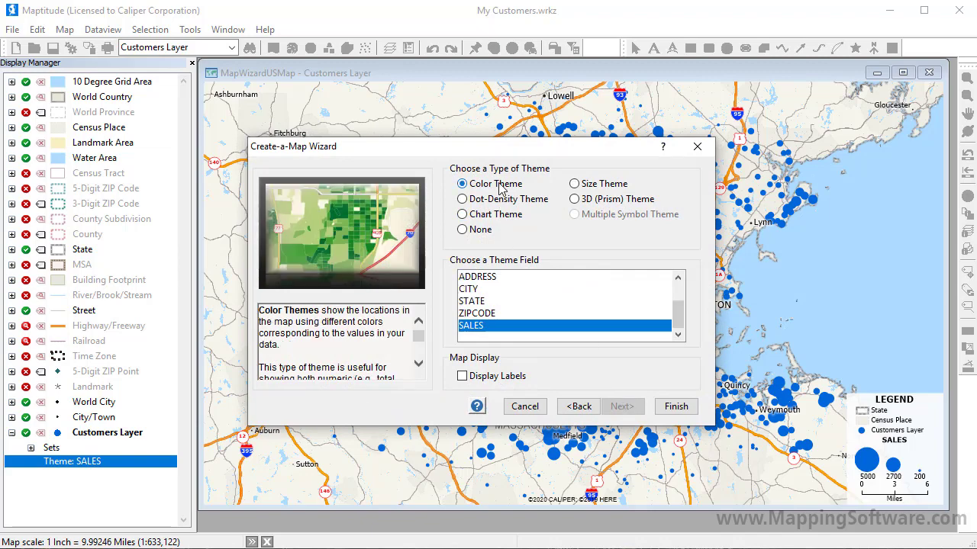
left_click(679, 408)
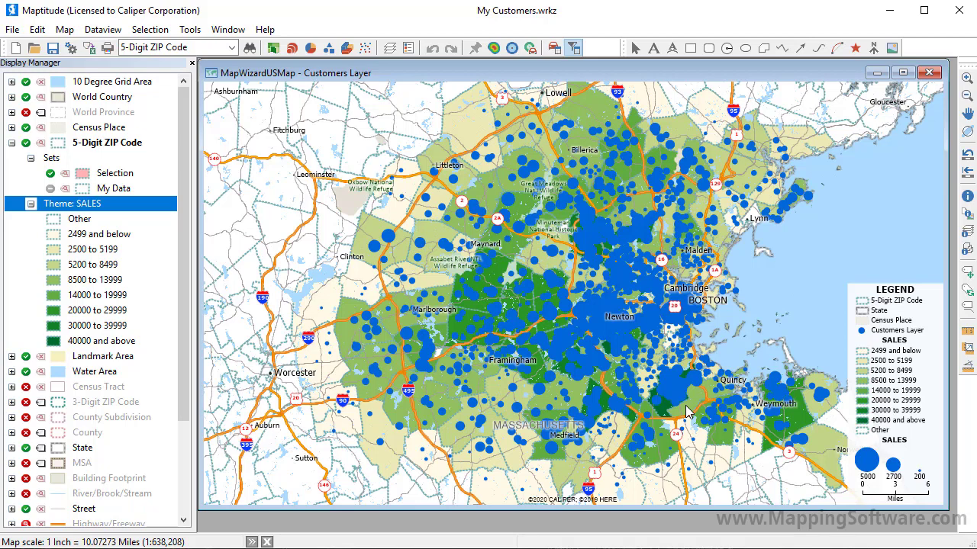
Step: Start mapping the Stores sheet of the Company Data workbook with the Create-a-Map Wizard
left_click(64, 32)
left_click(114, 81)
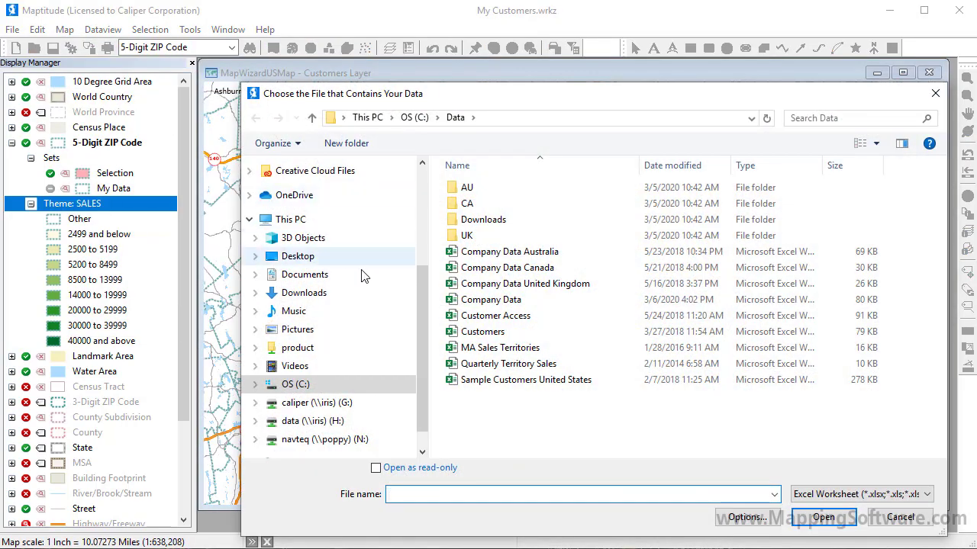
left_click(486, 301)
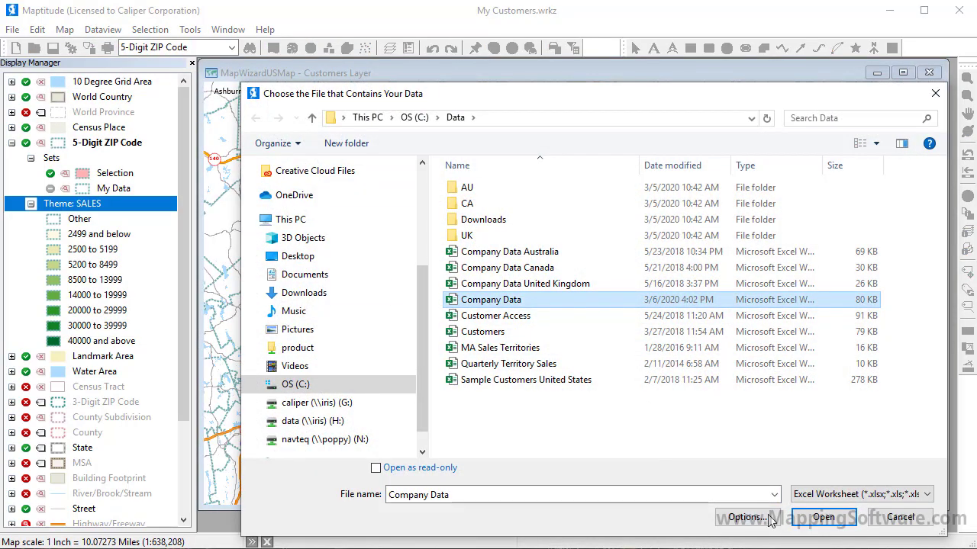
left_click(813, 523)
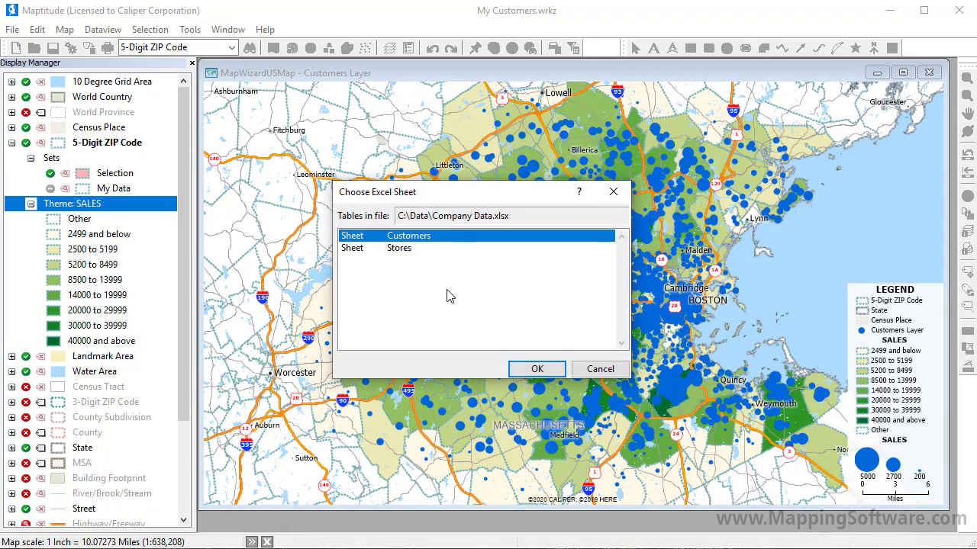
left_click(418, 251)
left_click(539, 369)
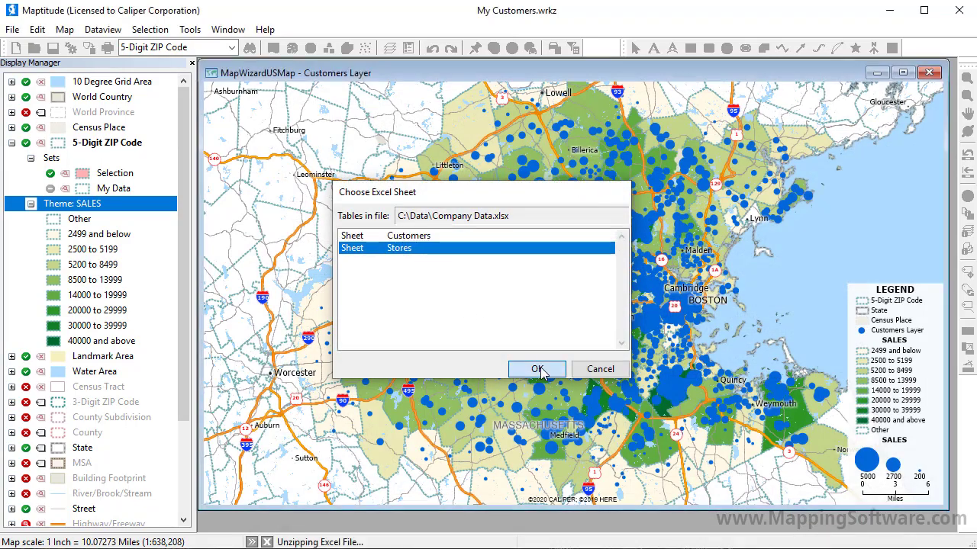
left_click(622, 409)
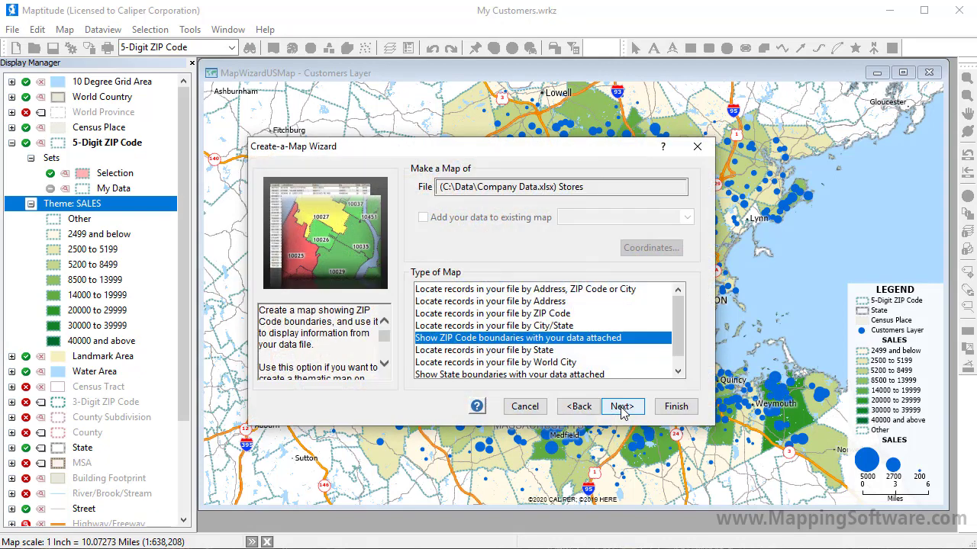
Step: Add the stores to the Customers Layer map by address, ZIP Code or city, importing the data with NAME labels and no theme
left_click(582, 291)
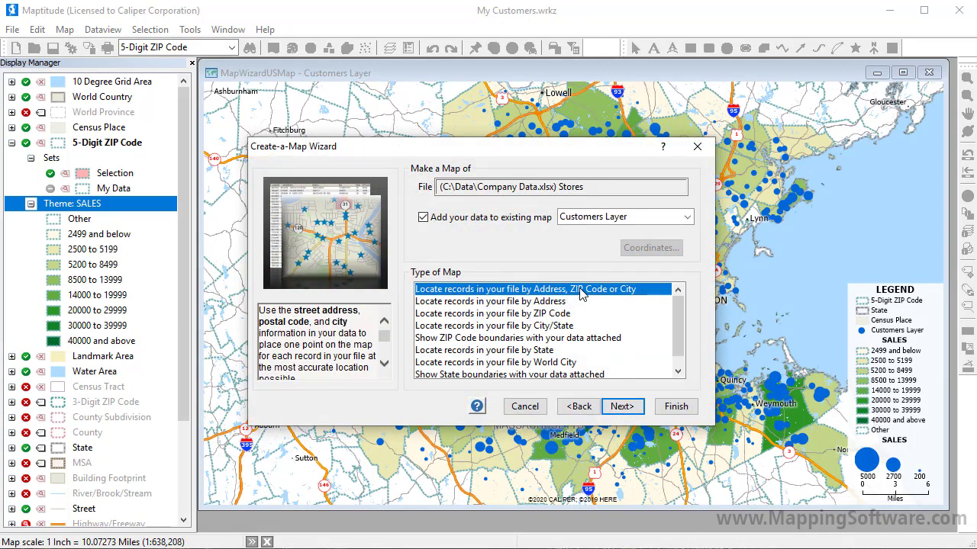
left_click(635, 408)
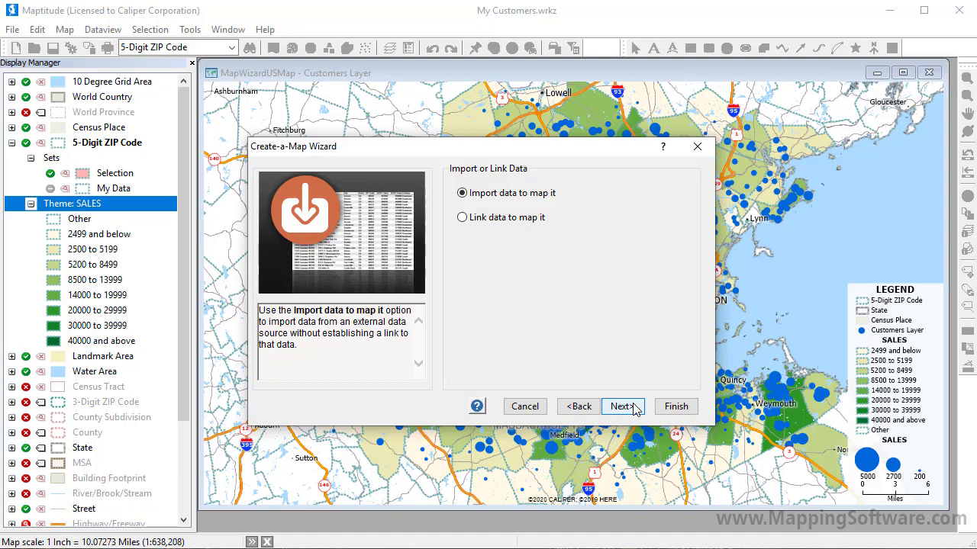
left_click(635, 408)
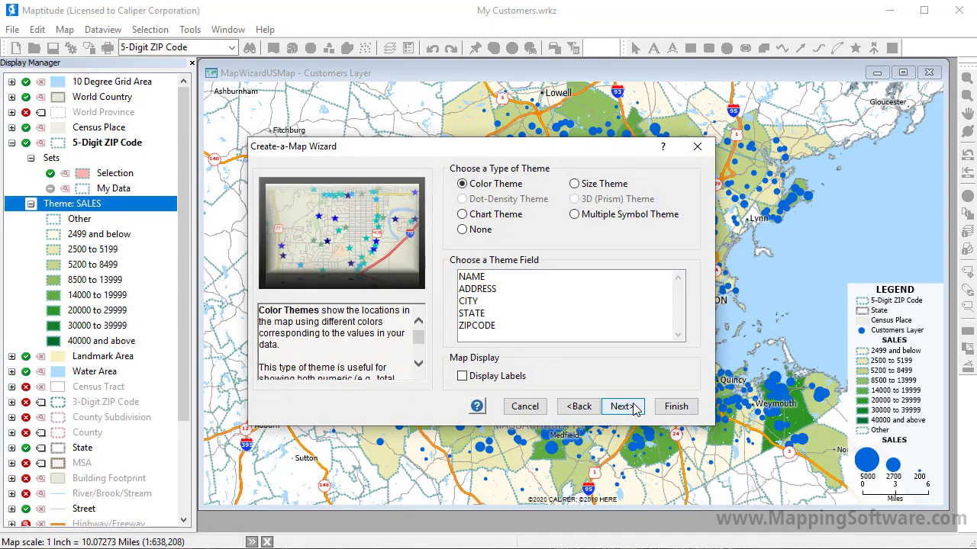
left_click(463, 230)
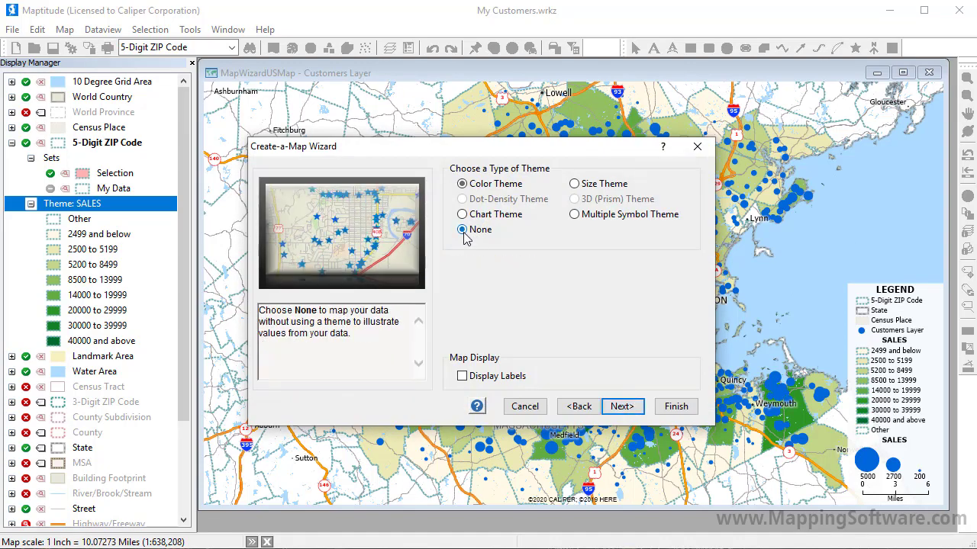
left_click(463, 376)
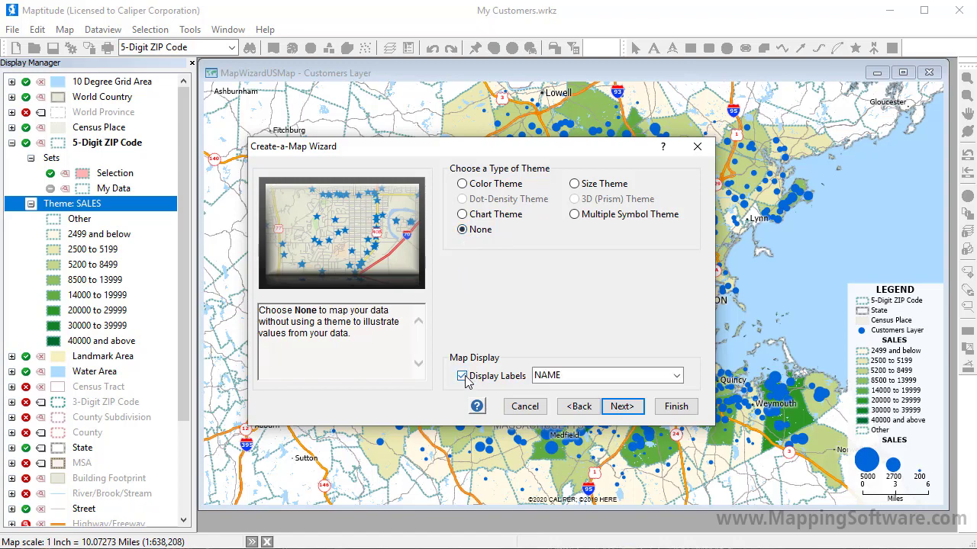
left_click(675, 408)
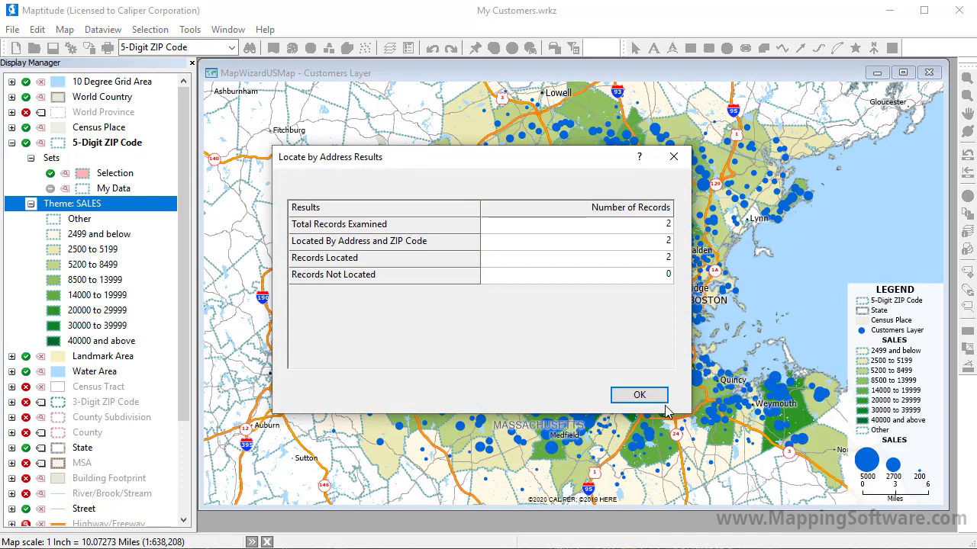
left_click(640, 395)
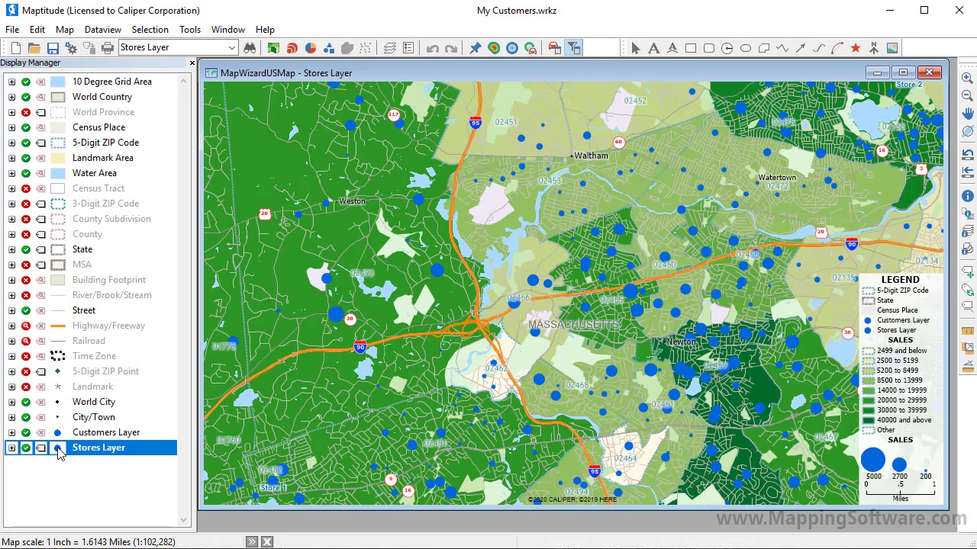
Step: Give the Stores Layer points a ringed solid-circle icon at size 18
left_click(58, 449)
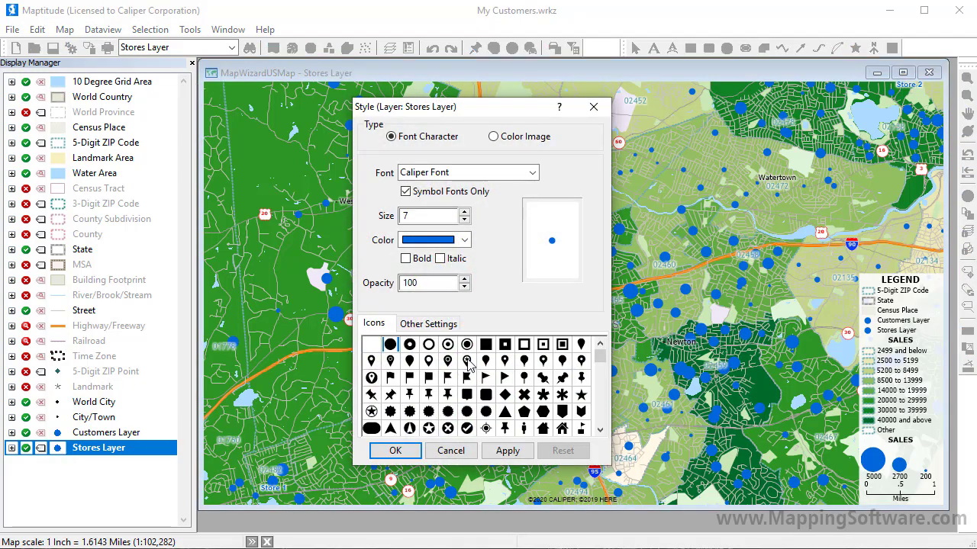
left_click(467, 347)
left_click(466, 348)
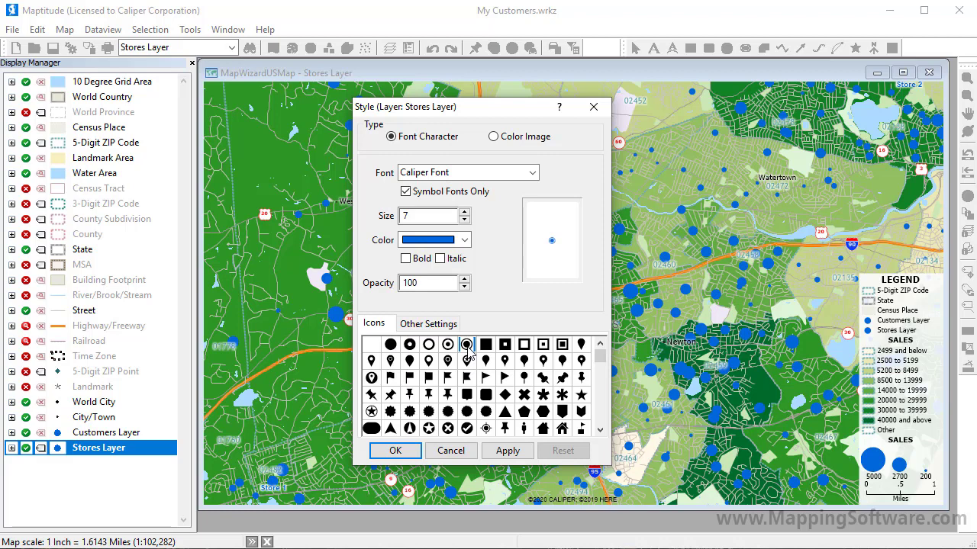
left_click(464, 213)
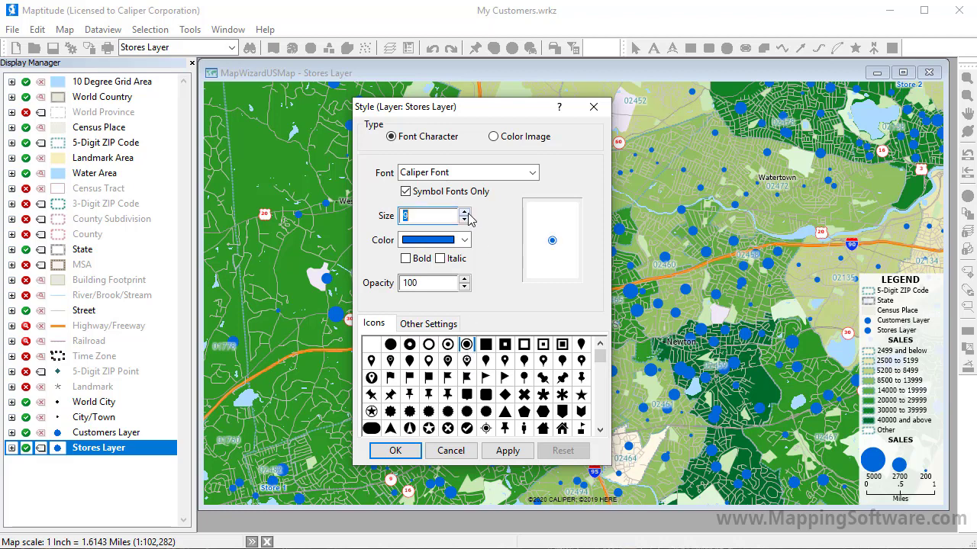
left_click(464, 214)
left_click(464, 214)
left_click(464, 214)
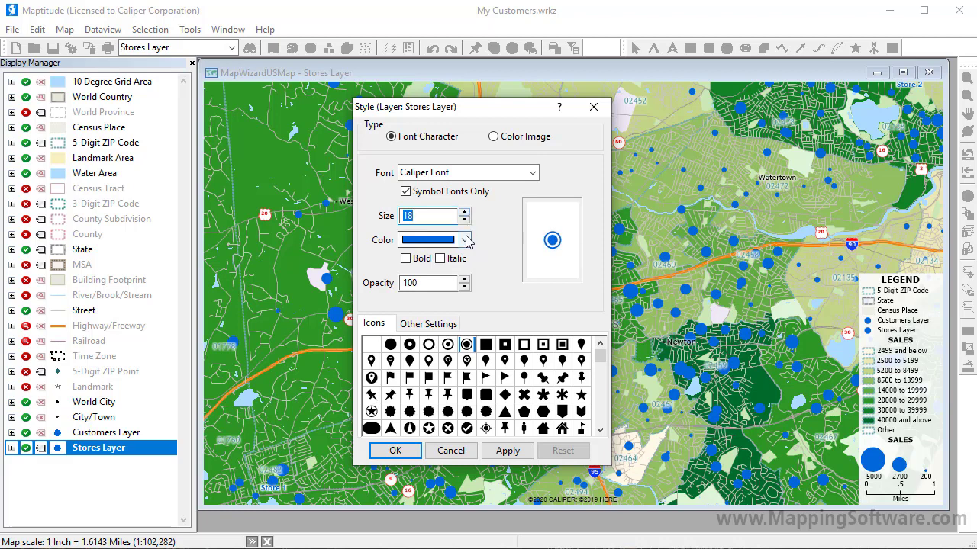
Step: Color the Stores Layer icon dark red and apply the style to the map
left_click(465, 240)
scroll(463, 300, "down", 3)
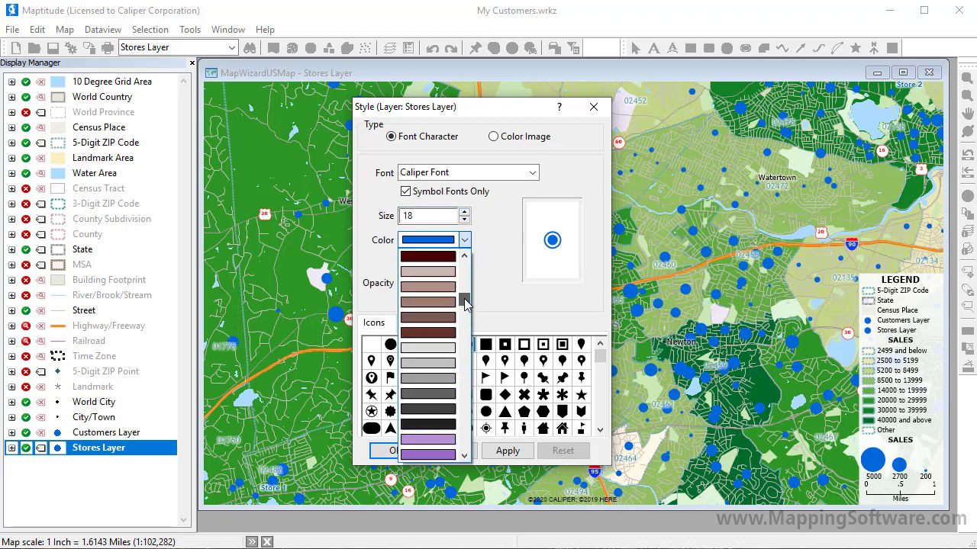
scroll(464, 298, "up", 2)
left_click(452, 347)
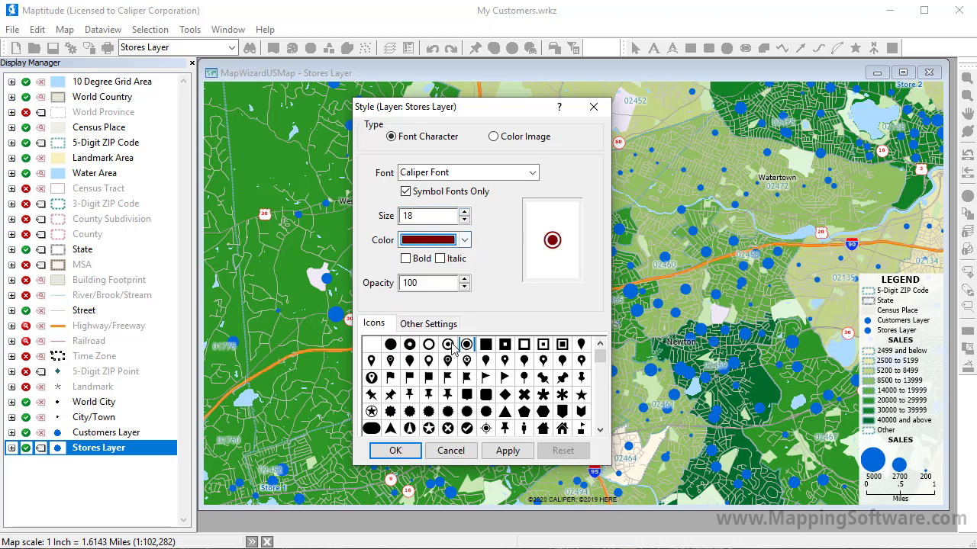
left_click(396, 451)
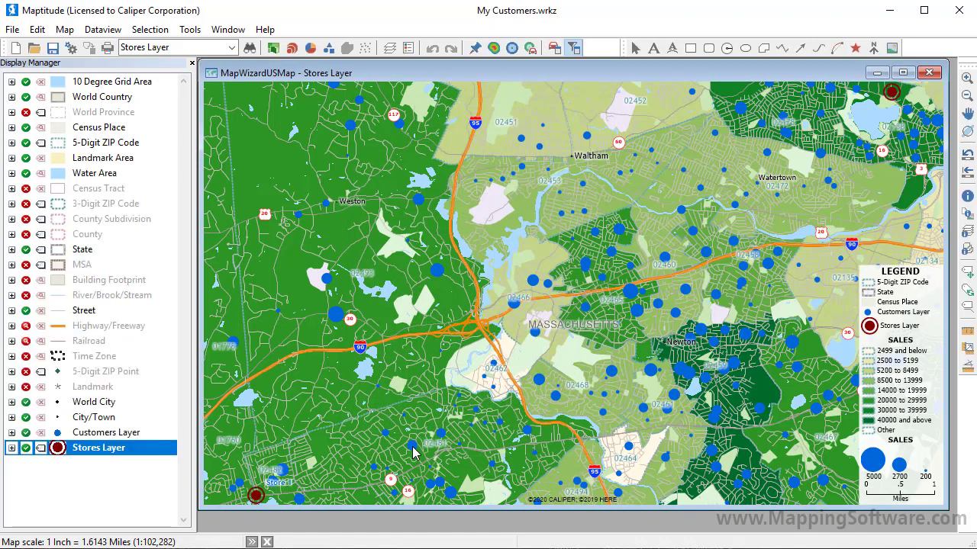
Step: Format the Stores Layer name labels at font size 18 in a very dark red
left_click(41, 448)
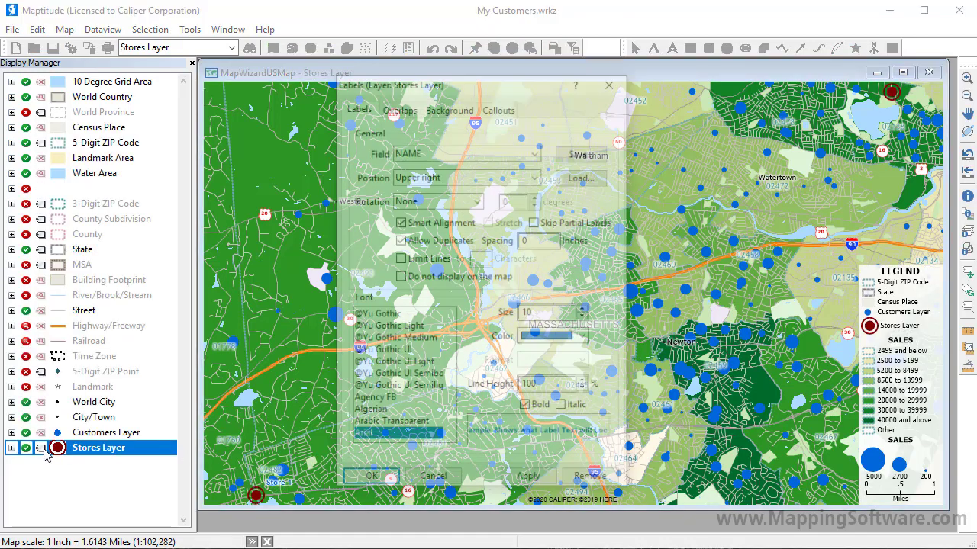
left_click(585, 313)
left_click(585, 314)
left_click(586, 314)
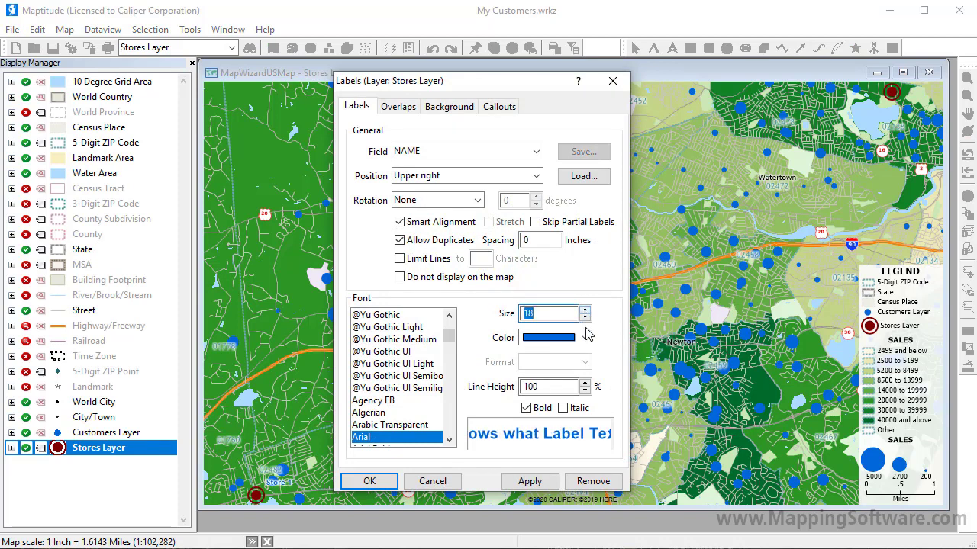
left_click(584, 337)
left_click(583, 389)
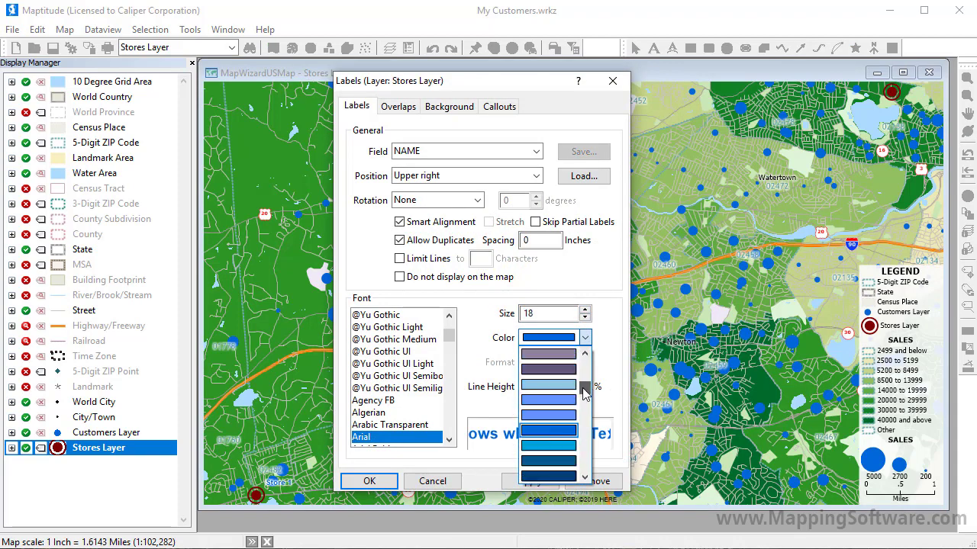
scroll(582, 388, "down", 3)
left_click(569, 400)
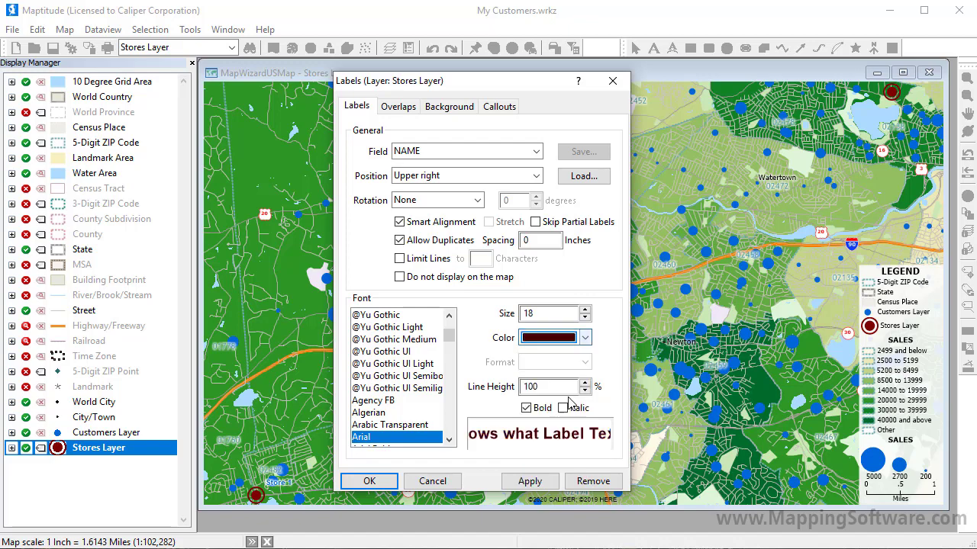
left_click(392, 484)
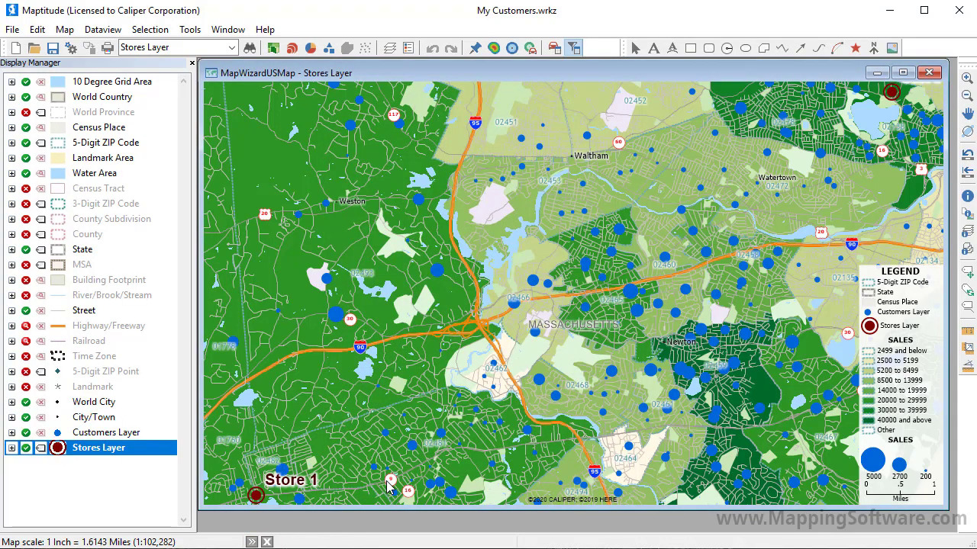
Step: Return to the previous map extent and draw a circle with a 5-mile radius centered on Store 1
left_click(967, 156)
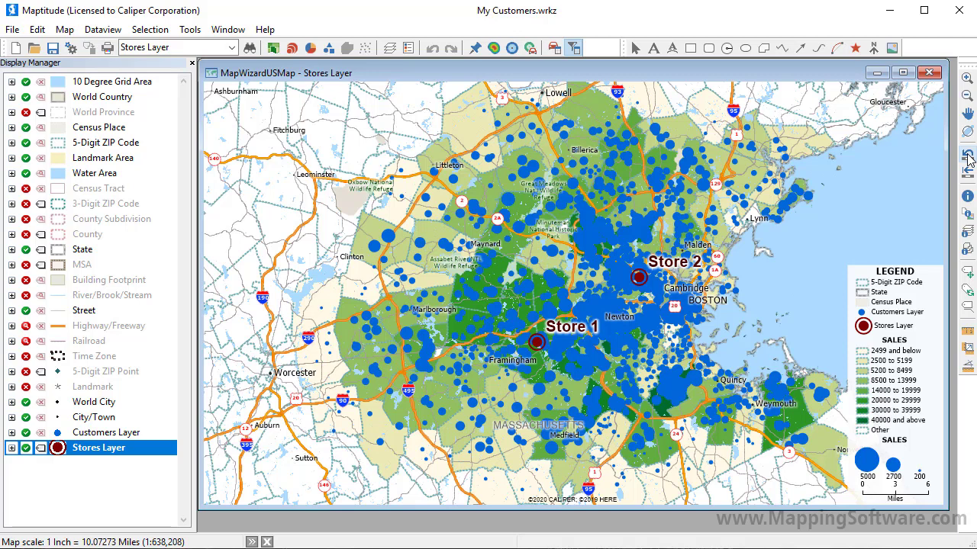
left_click(729, 51)
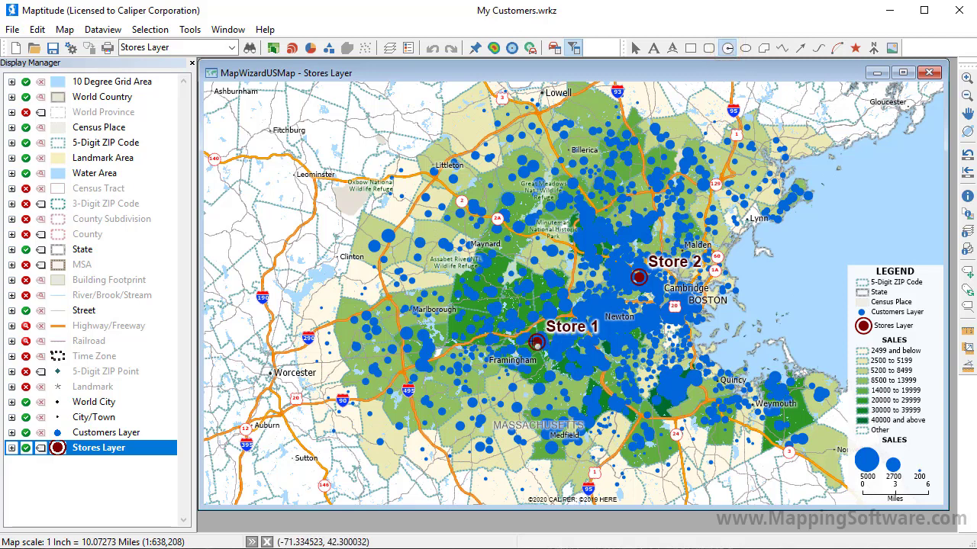
left_click(539, 346)
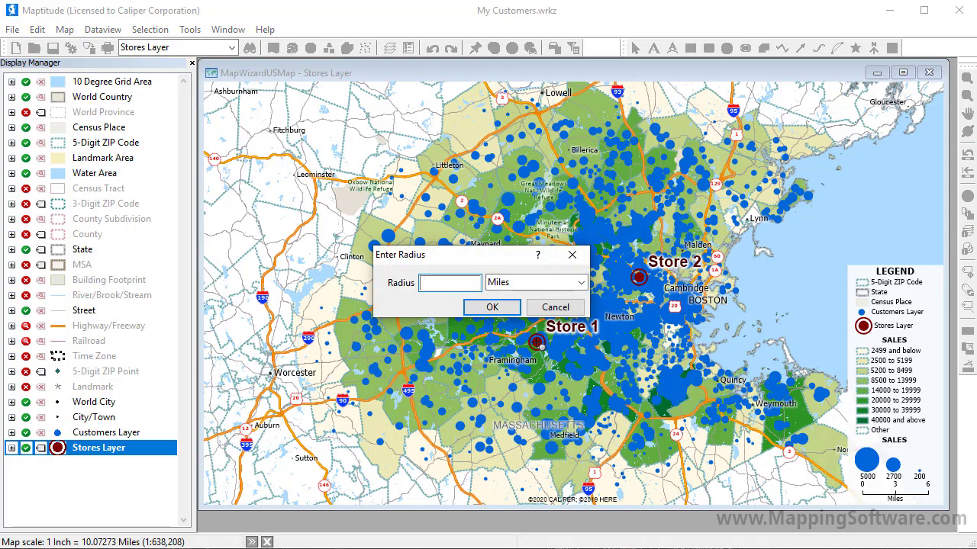
type("5")
left_click(505, 309)
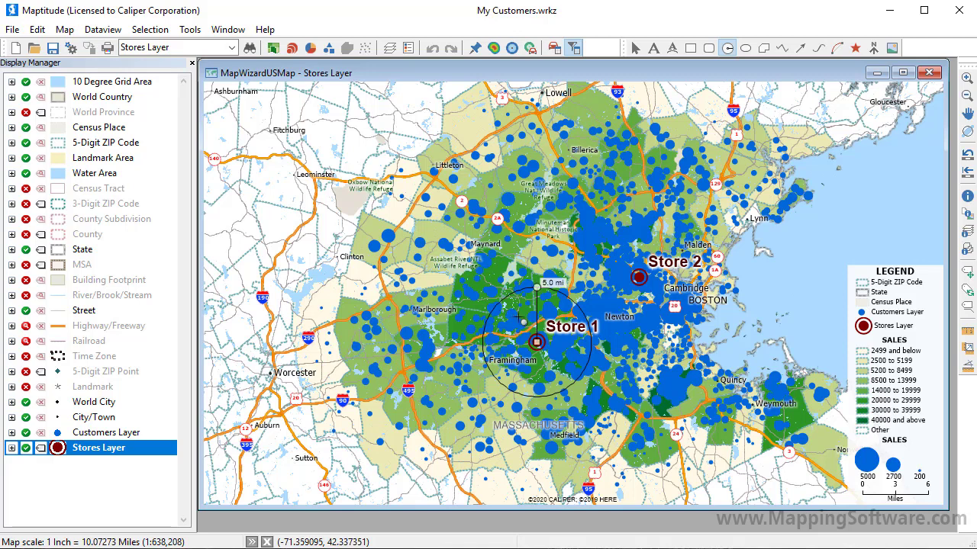
Step: Create an Excel report for the circle around Store 1, saved as Radius Report in the Data folder
right_click(519, 317)
left_click(577, 399)
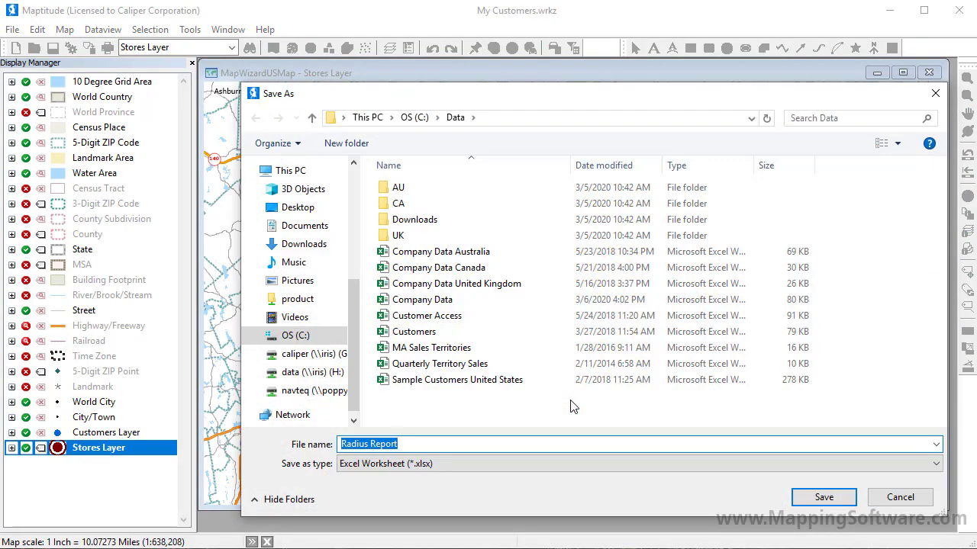
left_click(823, 496)
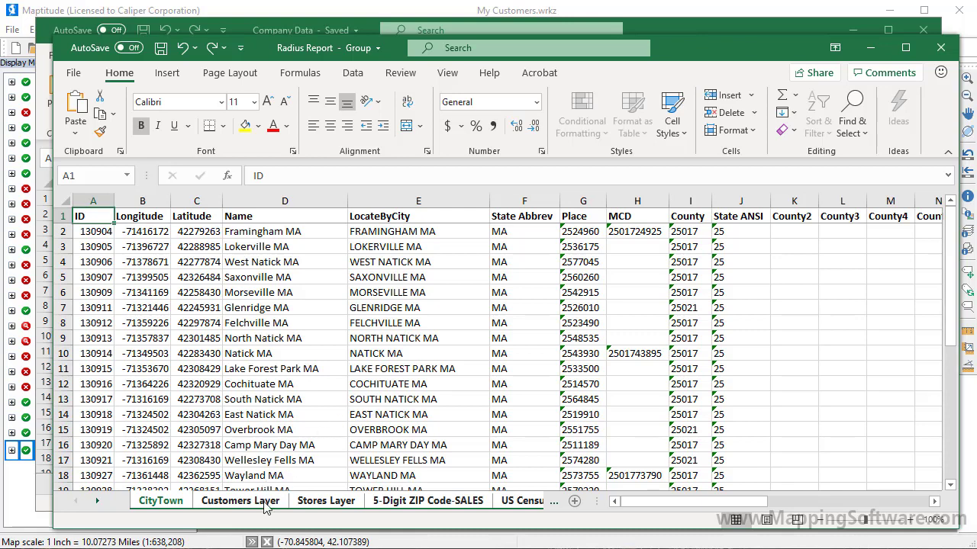
Step: In the Excel report, review the Customers Layer distance and travel-time columns, then the Stores Layer, 5-Digit ZIP Code-SALES and US Census Overlay sheets
left_click(241, 502)
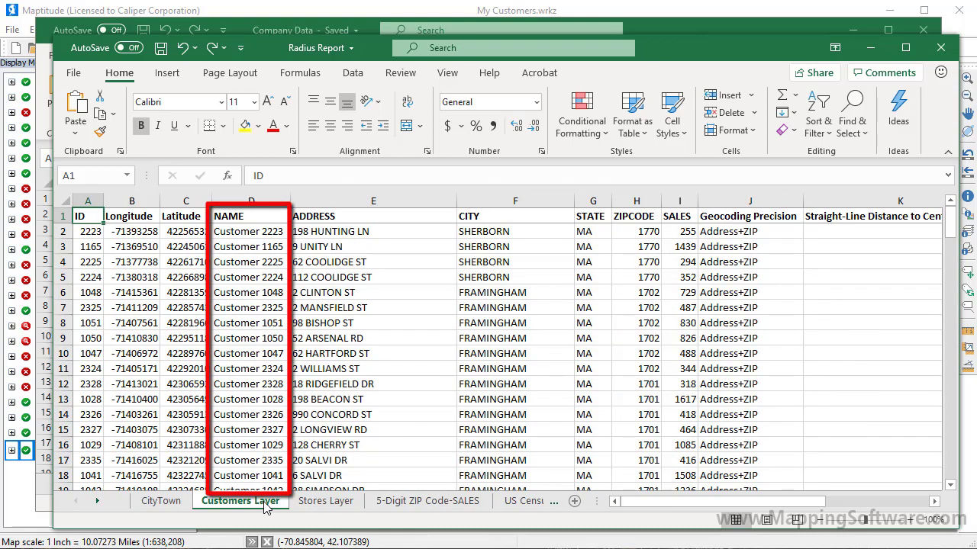
left_click_drag(639, 505, 761, 511)
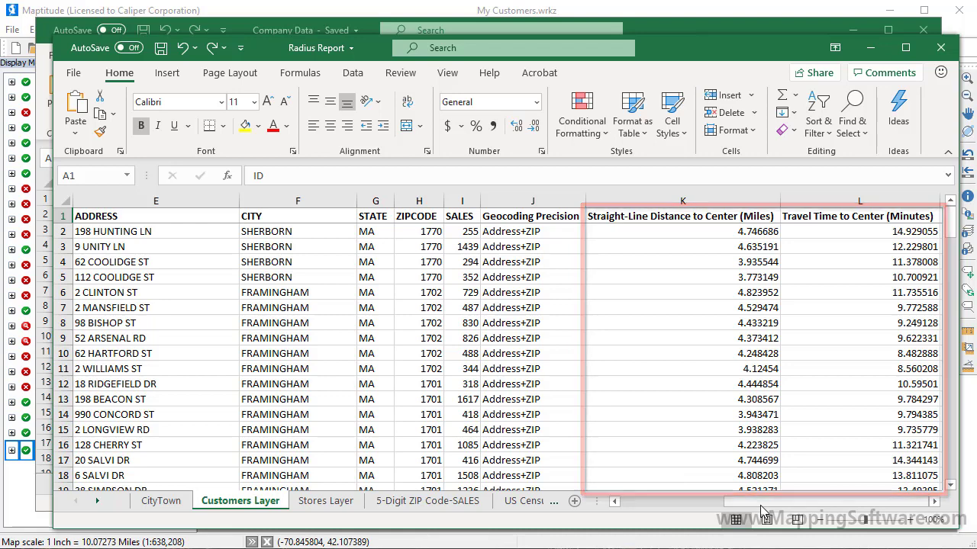
left_click(347, 500)
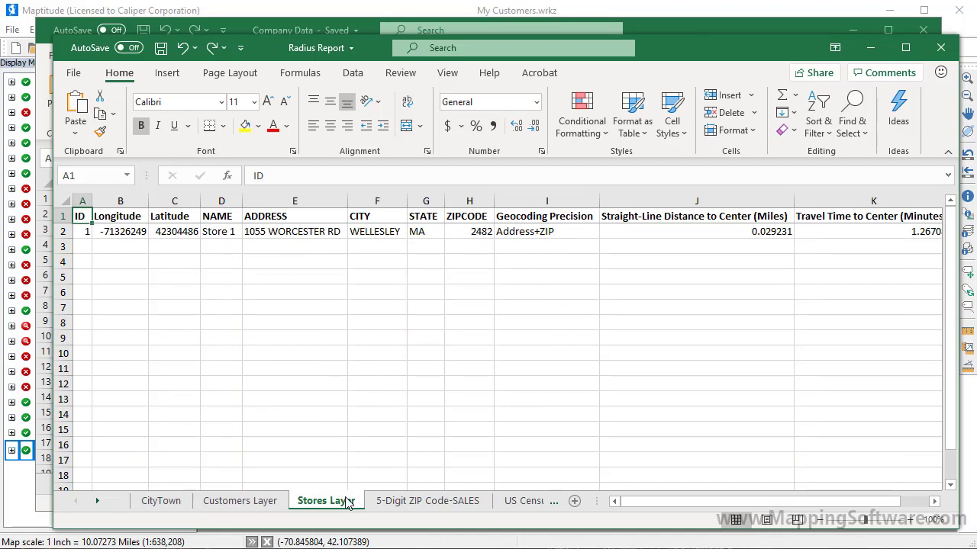
left_click(434, 504)
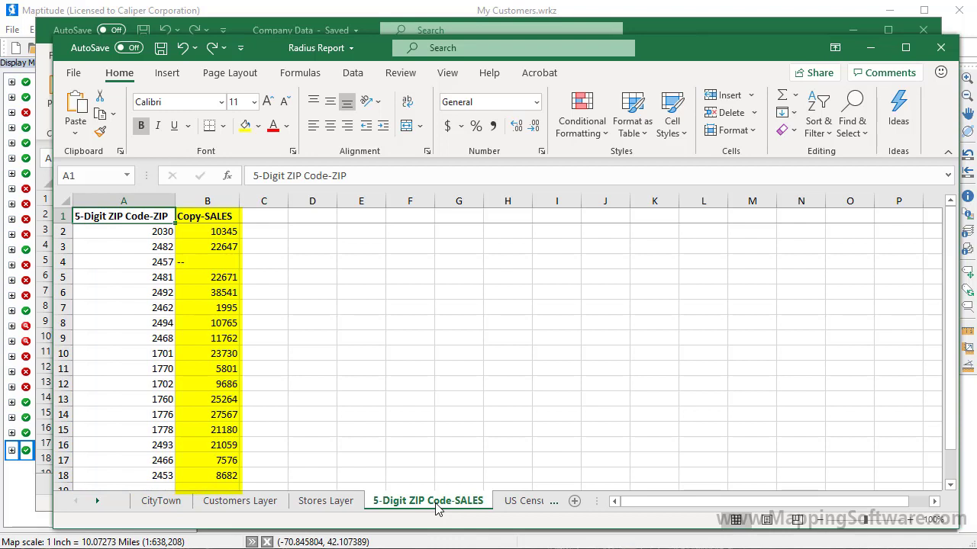
left_click(523, 501)
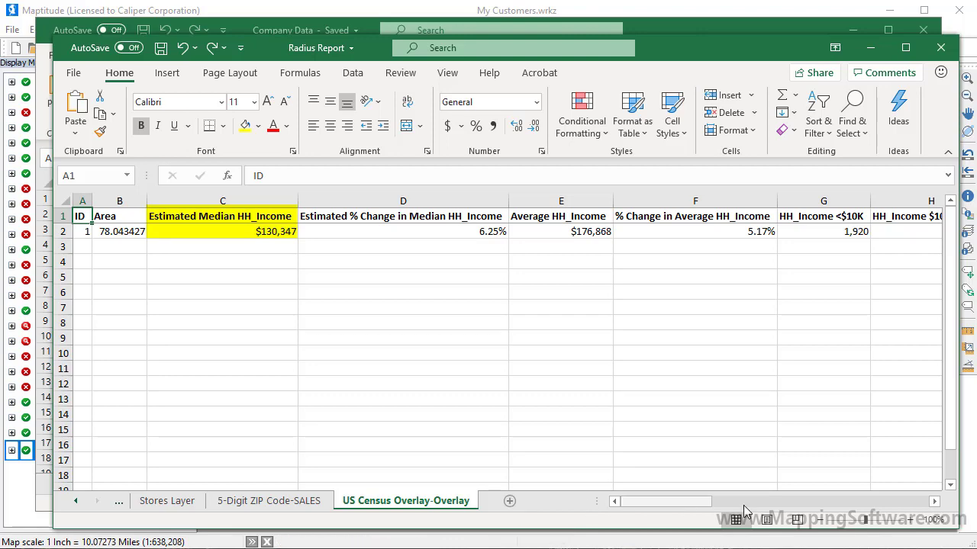
Step: Review the household income and population columns on the US Census Overlay sheet, close Radius Report, and return to the Maptitude map
left_click(829, 501)
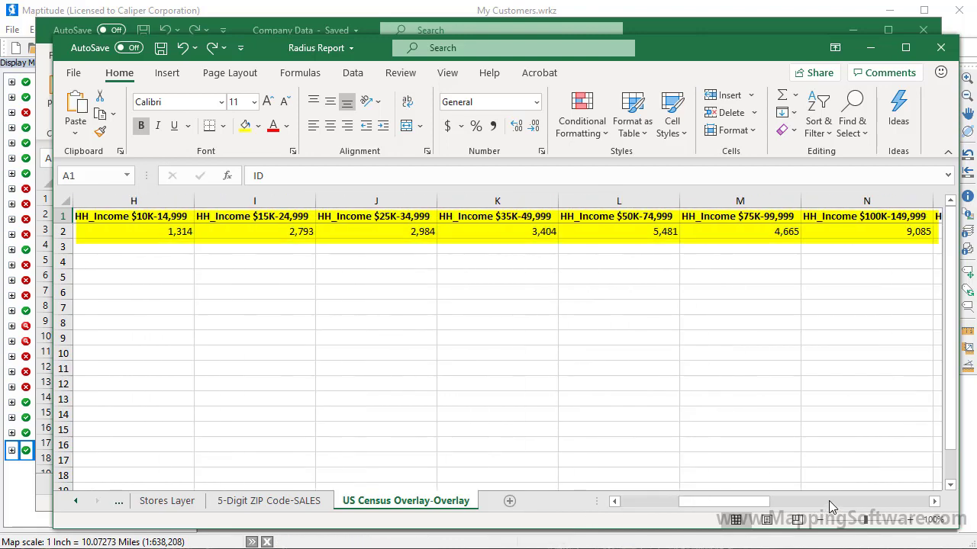
left_click(829, 502)
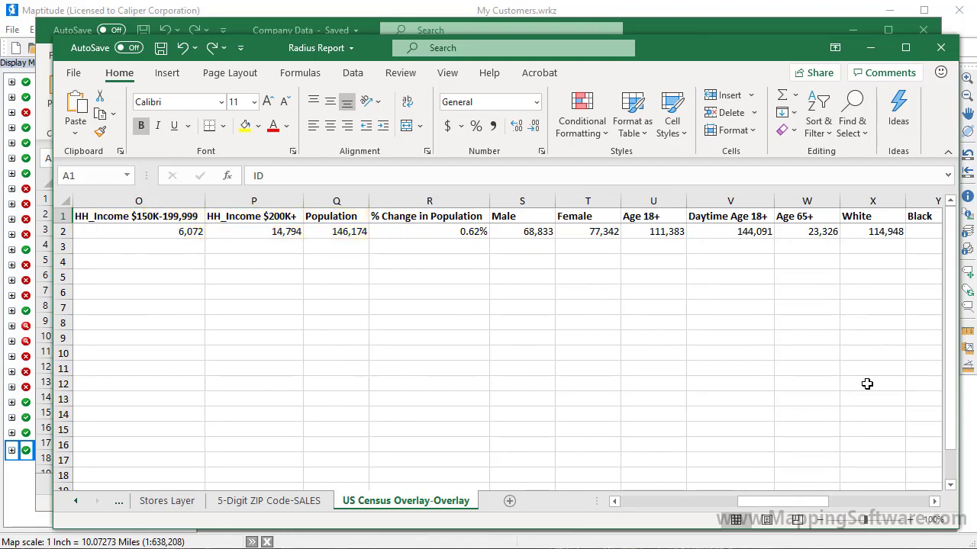
left_click(940, 48)
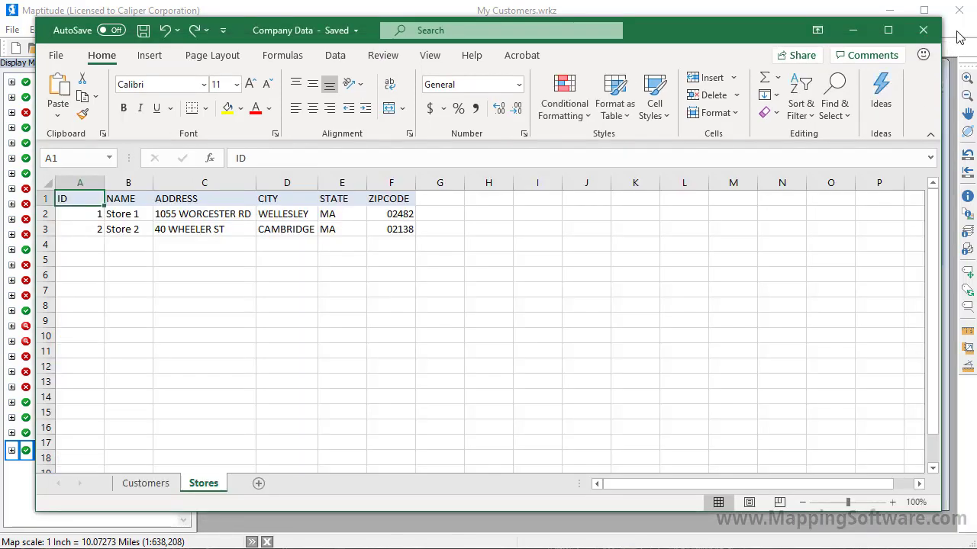
left_click(961, 38)
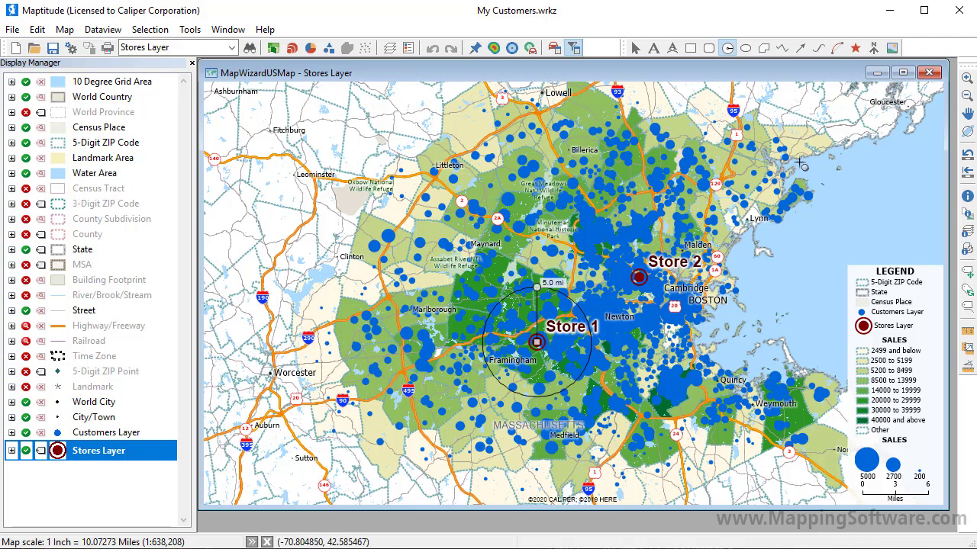
Step: Delete the 5-mile freehand circle around Store 1 from the map
right_click(593, 342)
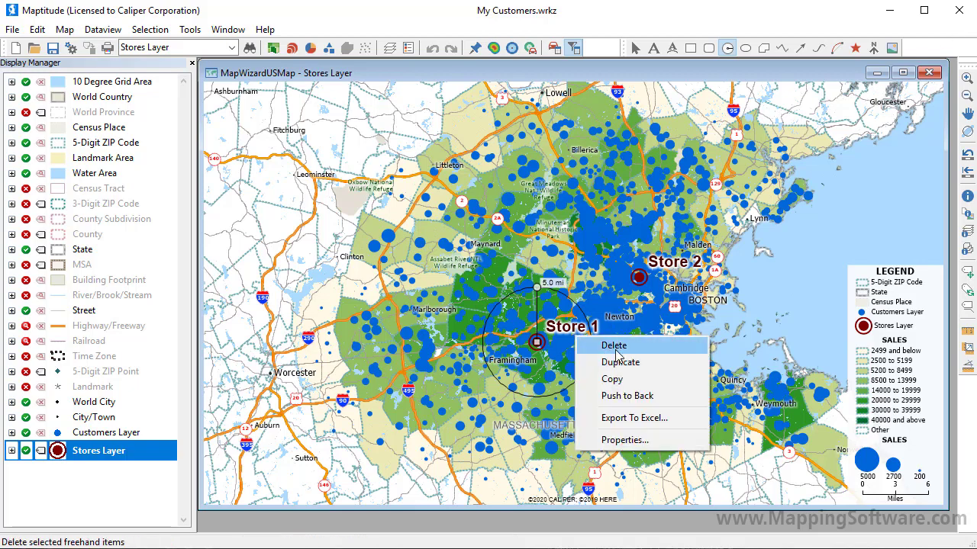
left_click(615, 347)
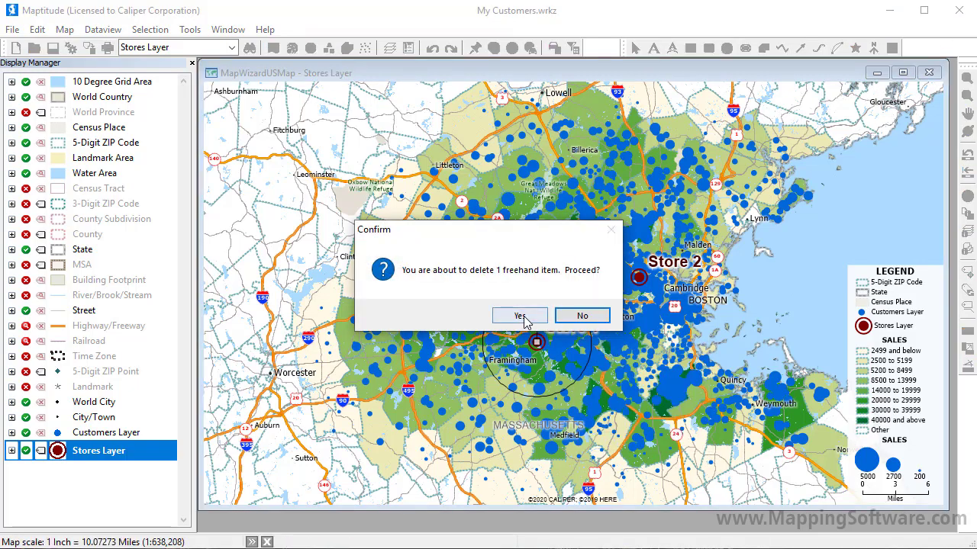
left_click(523, 319)
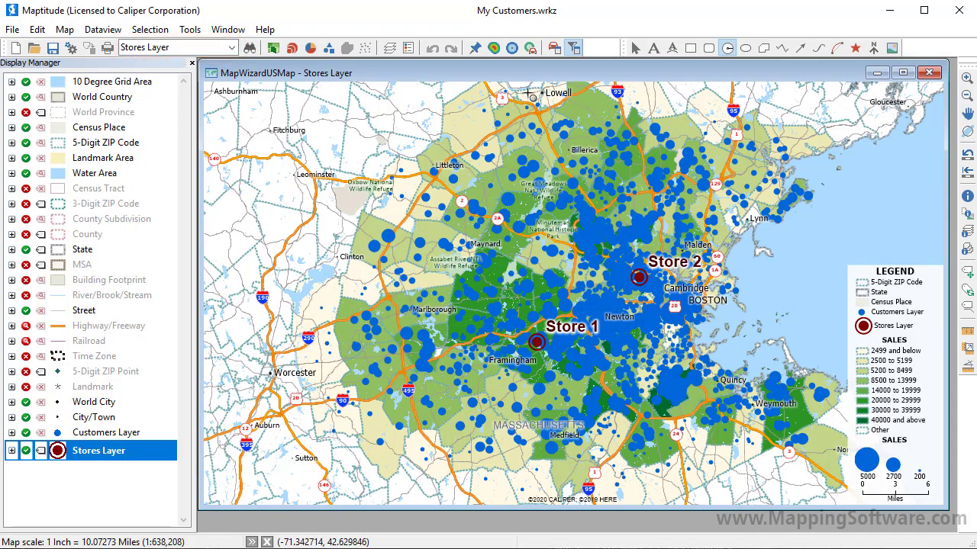
Step: Create separate 5-mile buffers around the visible stores, named from NAME with demographics calculated, and delete the resulting dataview
left_click(512, 47)
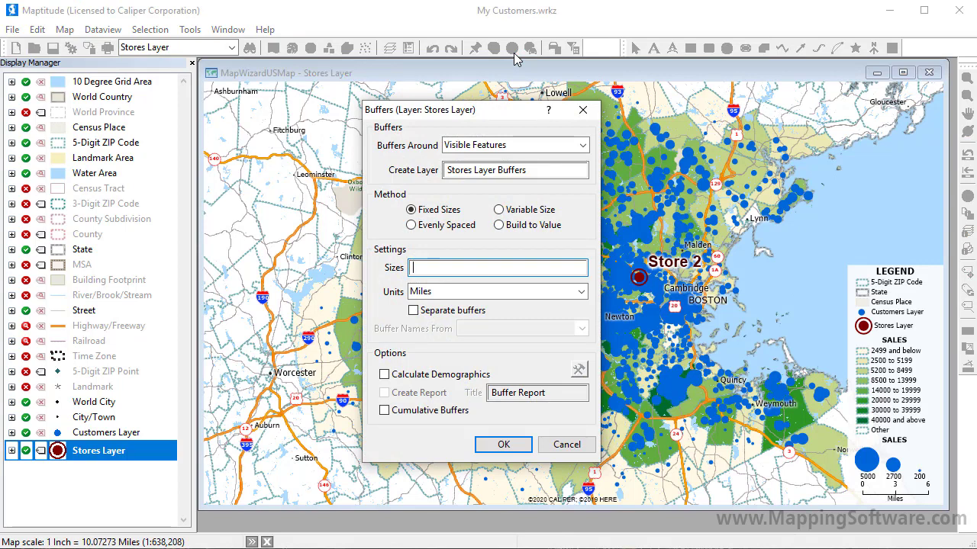
type("5")
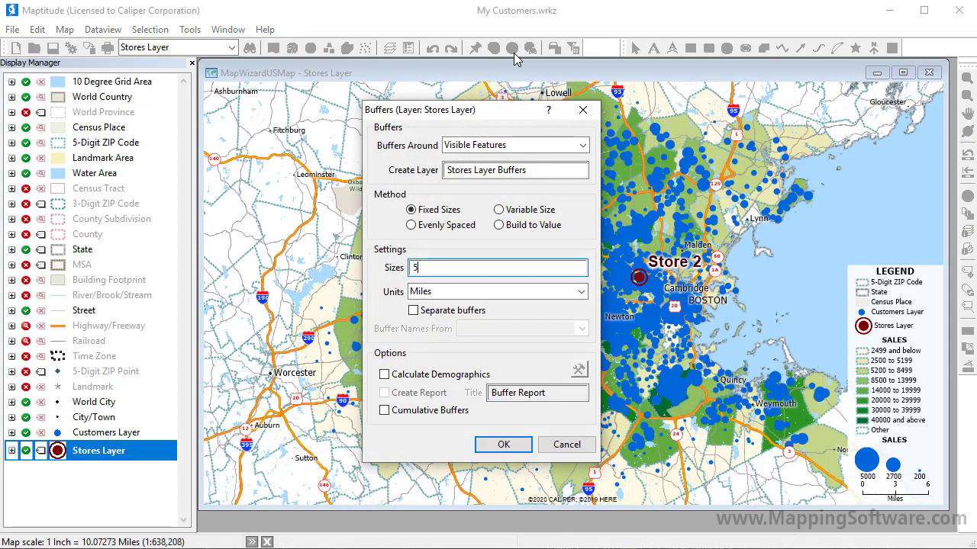
left_click(413, 311)
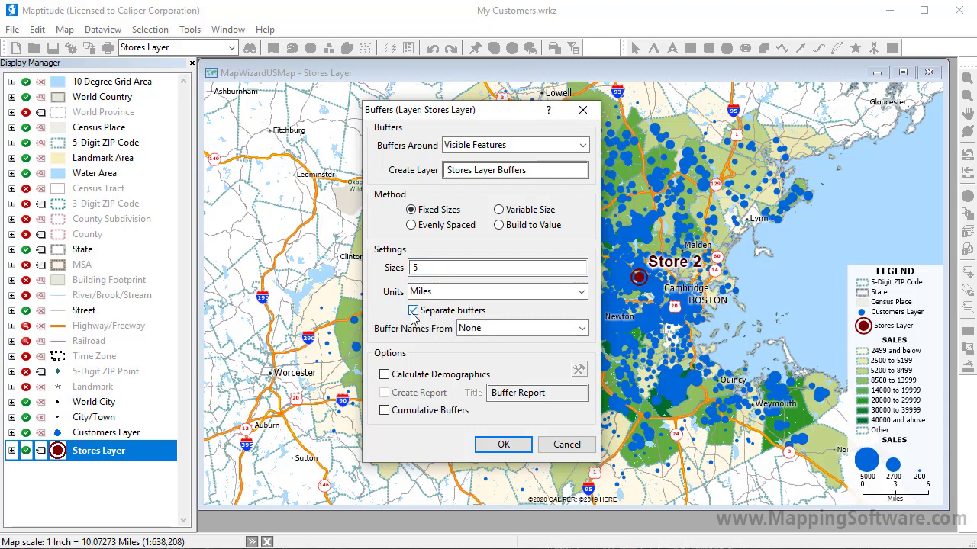
left_click(471, 330)
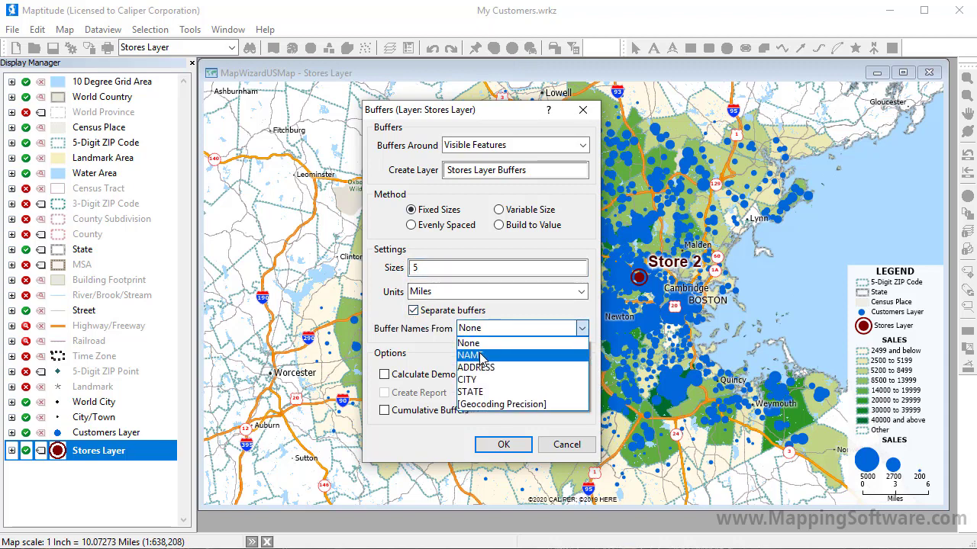
left_click(480, 356)
left_click(405, 377)
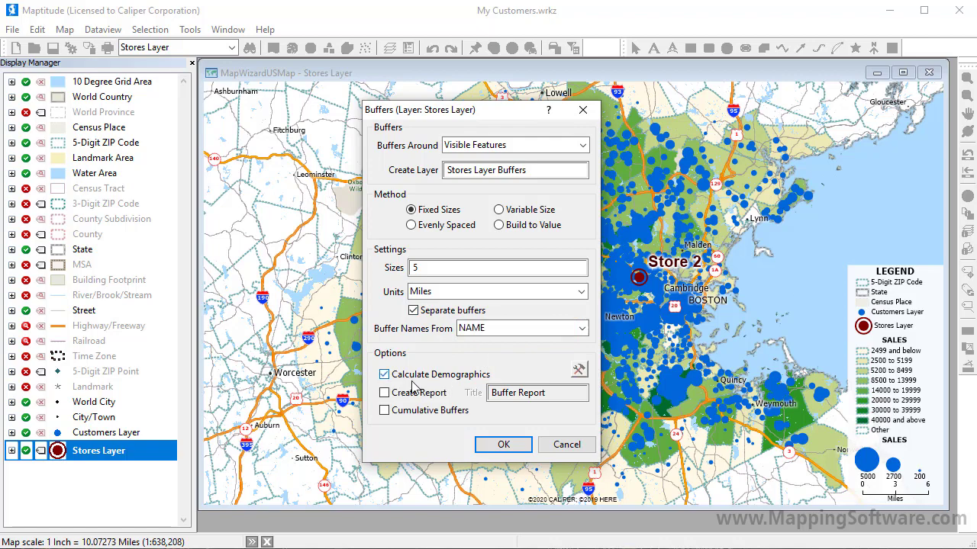
left_click(495, 447)
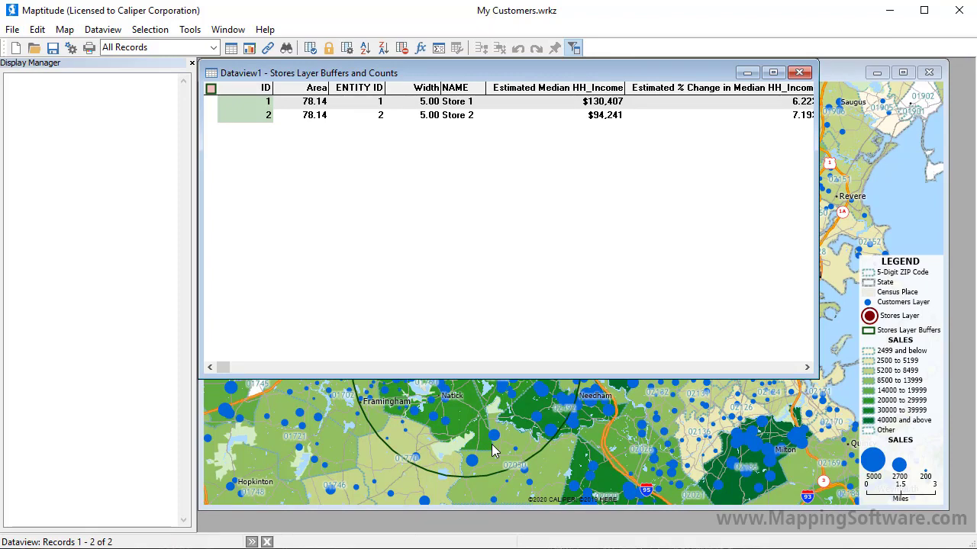
left_click(798, 72)
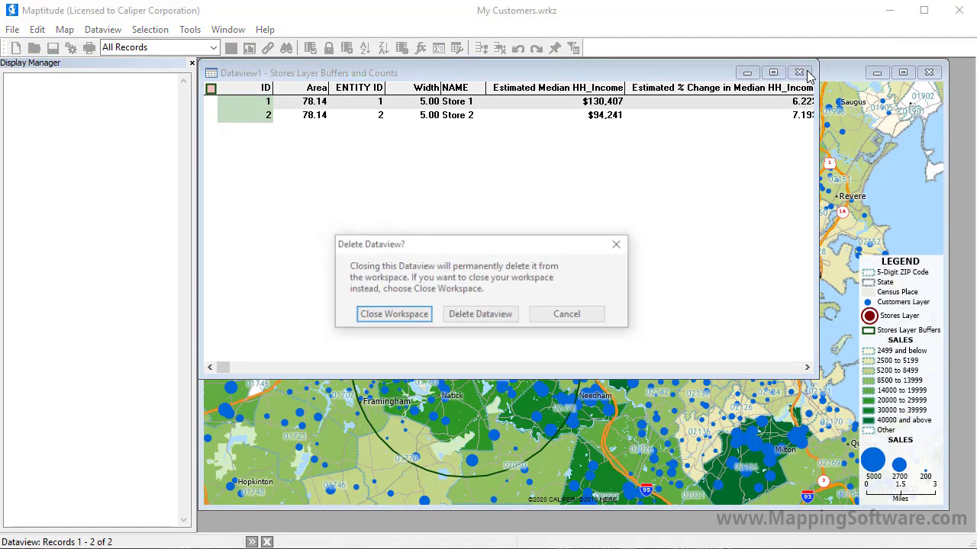
left_click(469, 323)
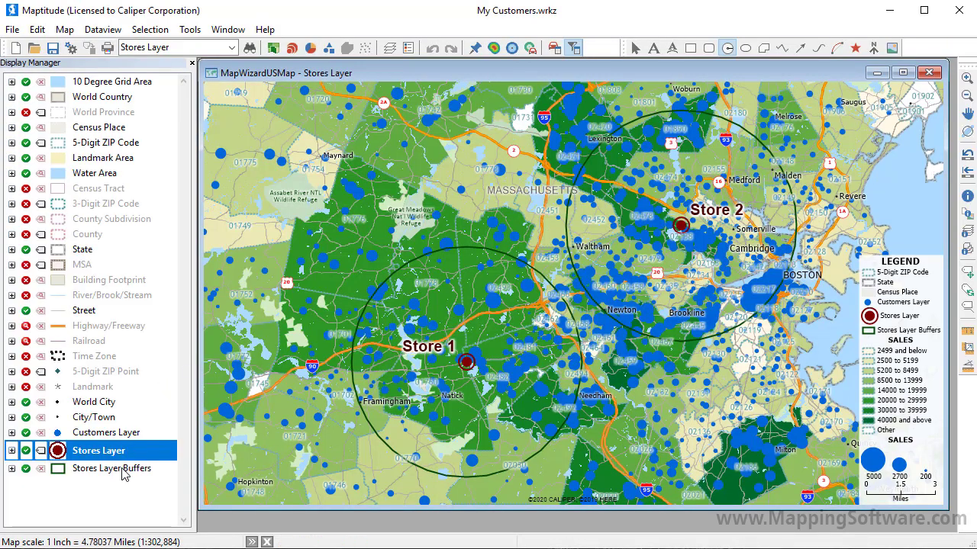
Step: Make Stores Layer Buffers the working layer and create its Excel report, saved as 5 mile store buffers in the Data folder
right_click(124, 472)
left_click(190, 147)
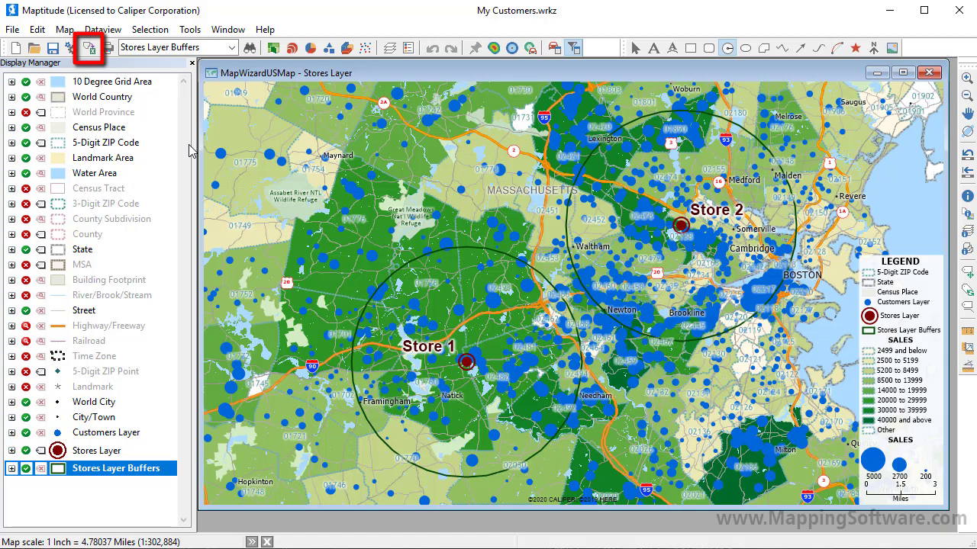
left_click(87, 48)
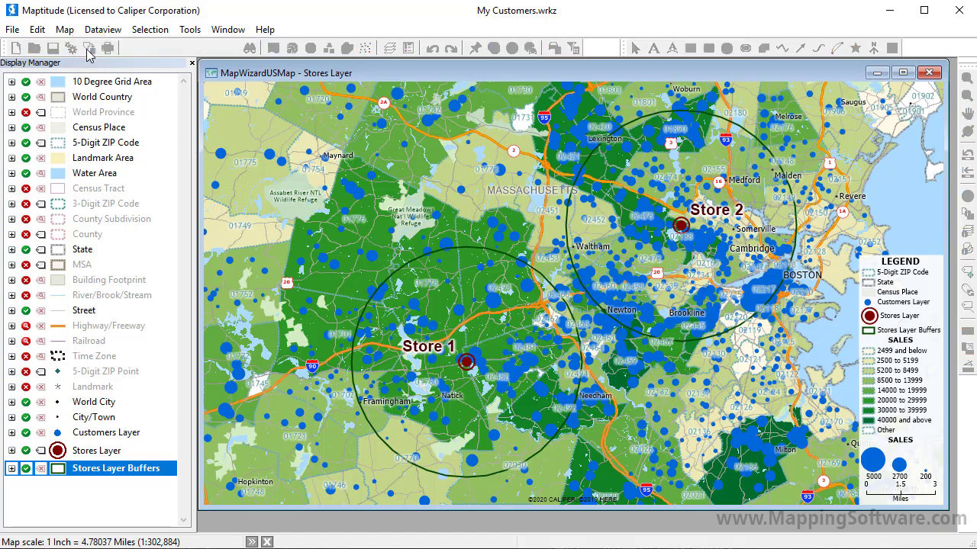
type("5 mile store buffer")
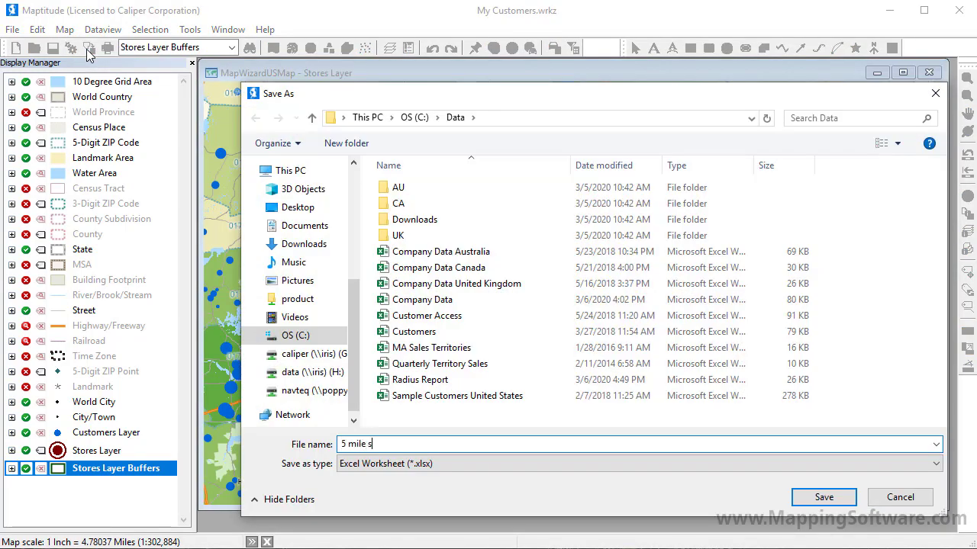
type("s")
left_click(824, 497)
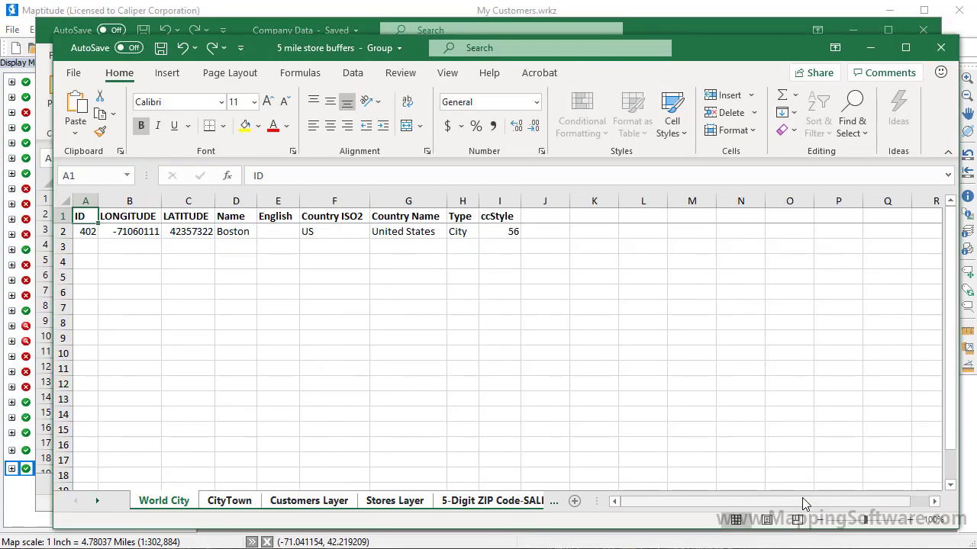
Step: Review the Customers Layer, 5-Digit ZIP Code-SALES and US Census Overlay sheets of the buffer report, close it, and return to Maptitude
left_click(327, 501)
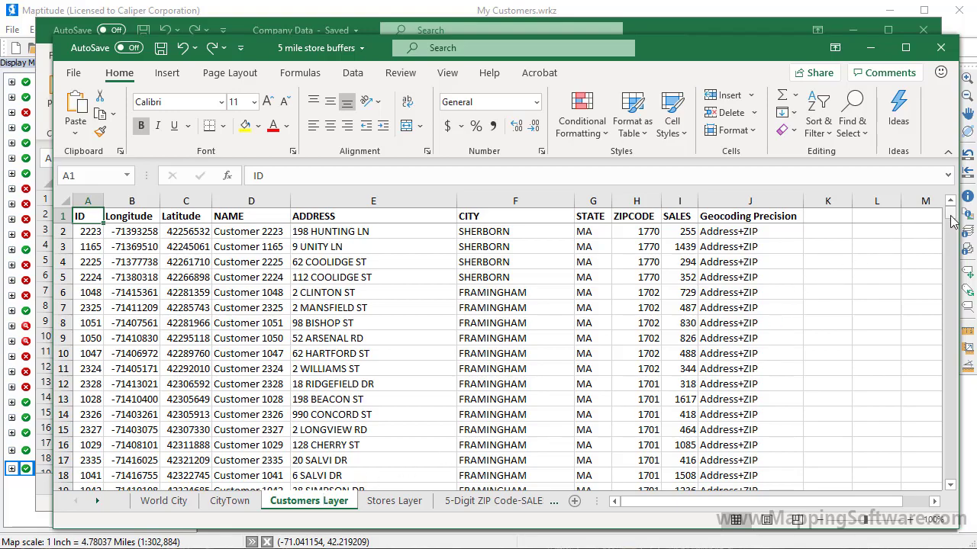
left_click_drag(952, 216, 951, 489)
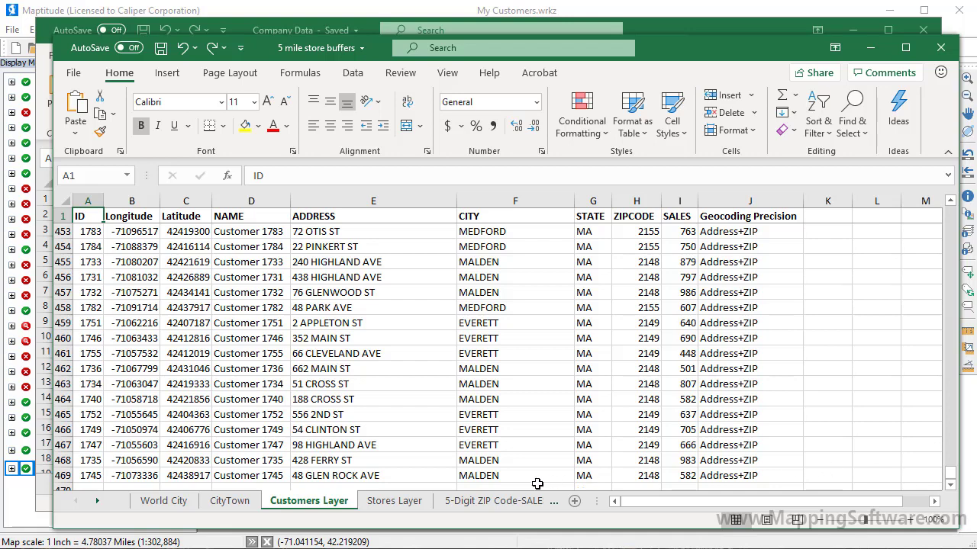
left_click(498, 501)
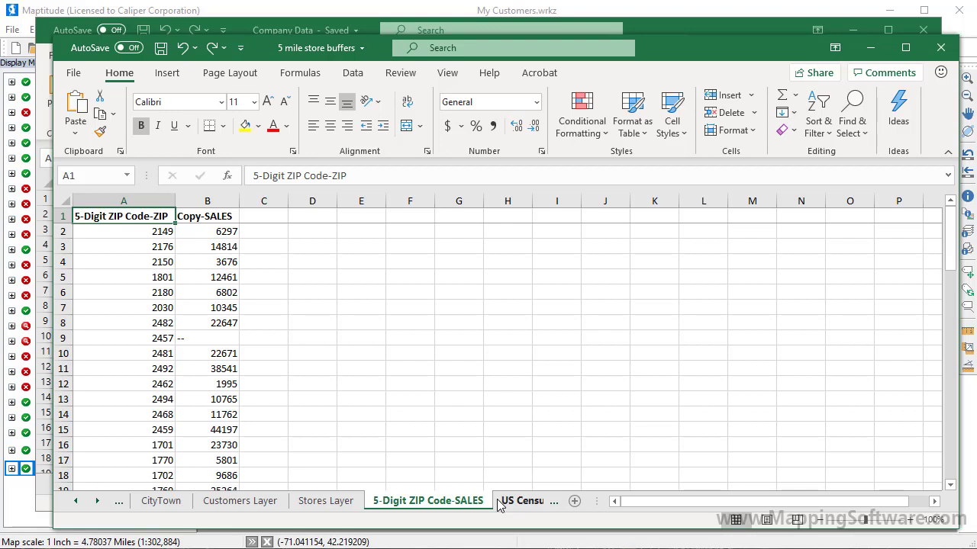
left_click(498, 502)
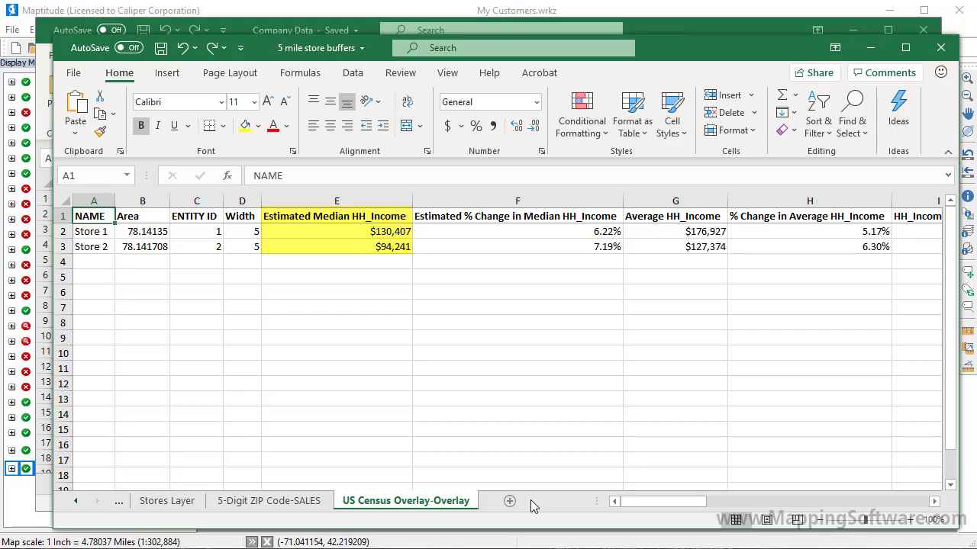
left_click(812, 500)
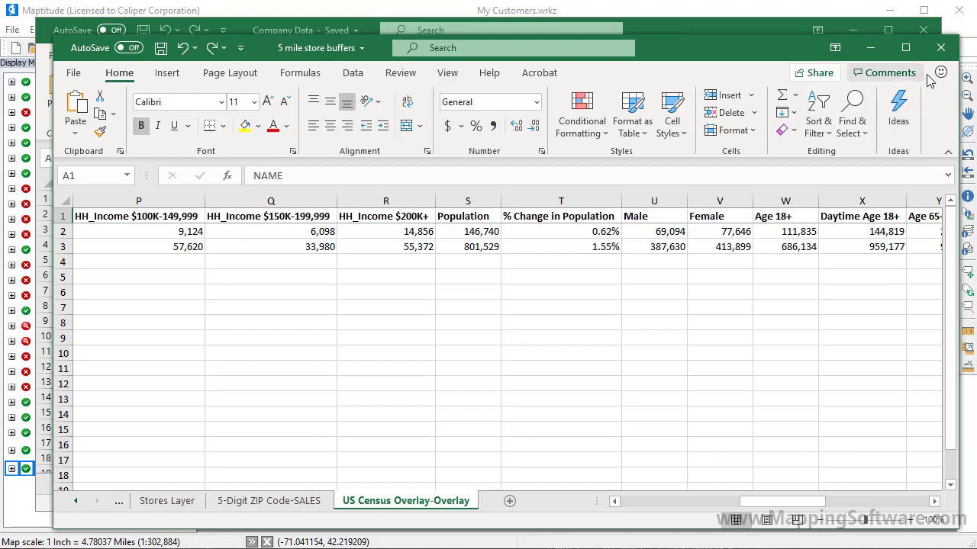
left_click(939, 48)
left_click(952, 36)
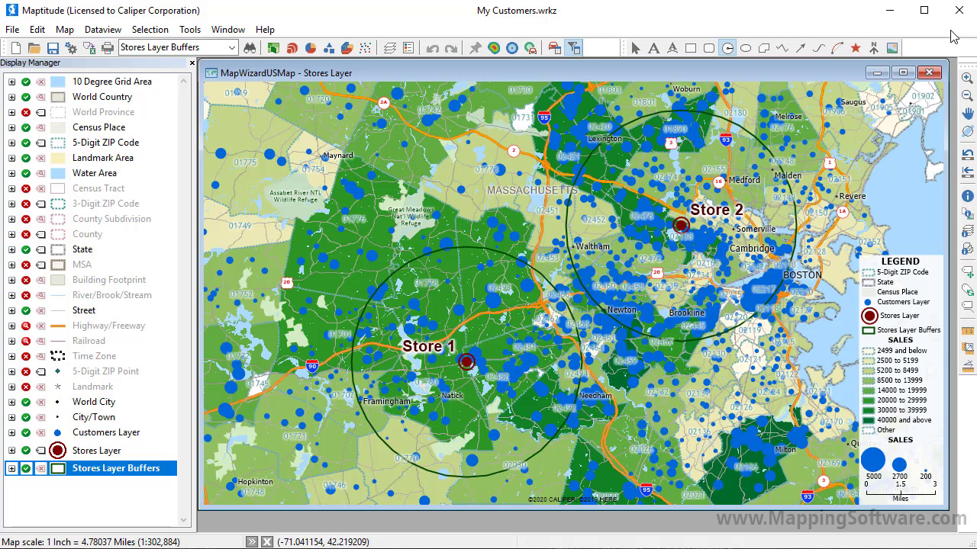
Step: Create distance and travel time tables from the Customers Layer to the Stores Layer, save them as Closest Stores, and close the workbook
left_click(190, 29)
mouse_move(256, 65)
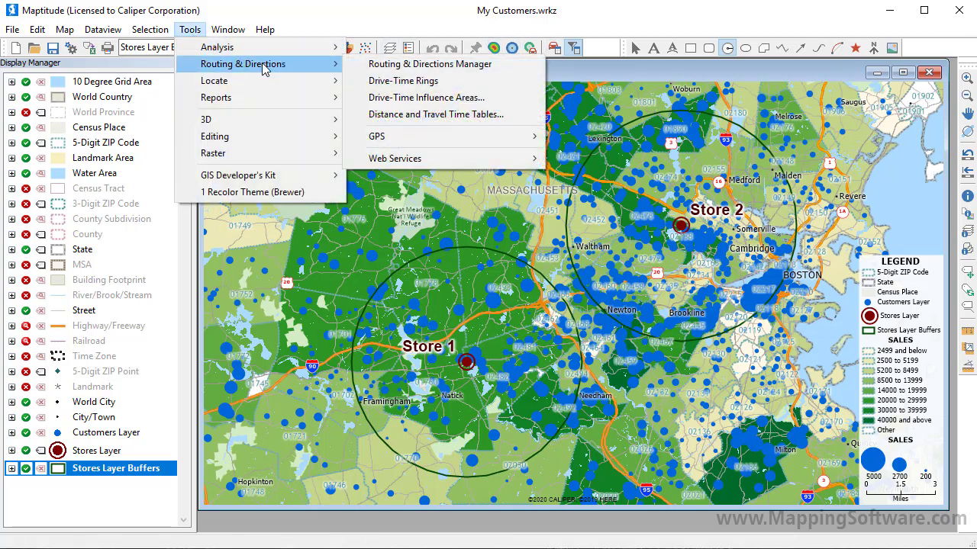
left_click(428, 114)
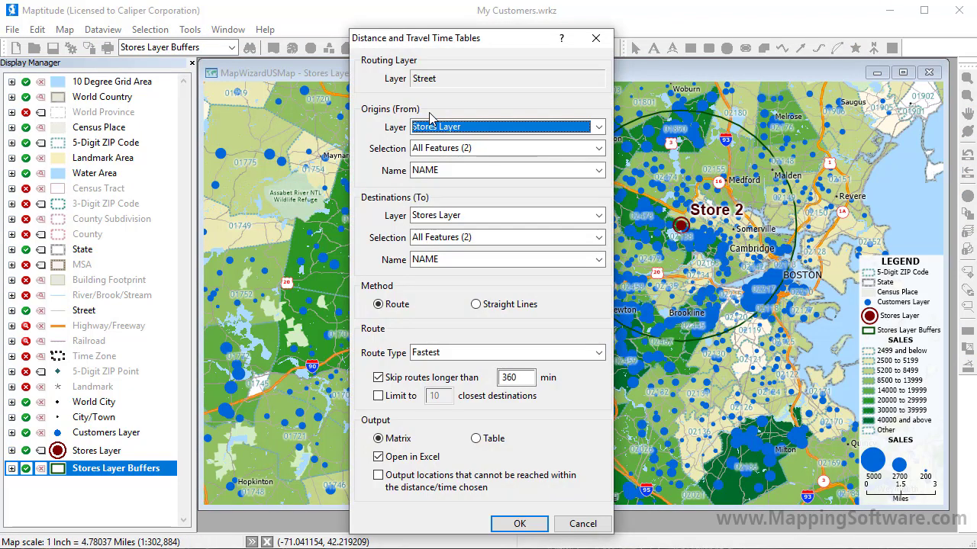
left_click(434, 126)
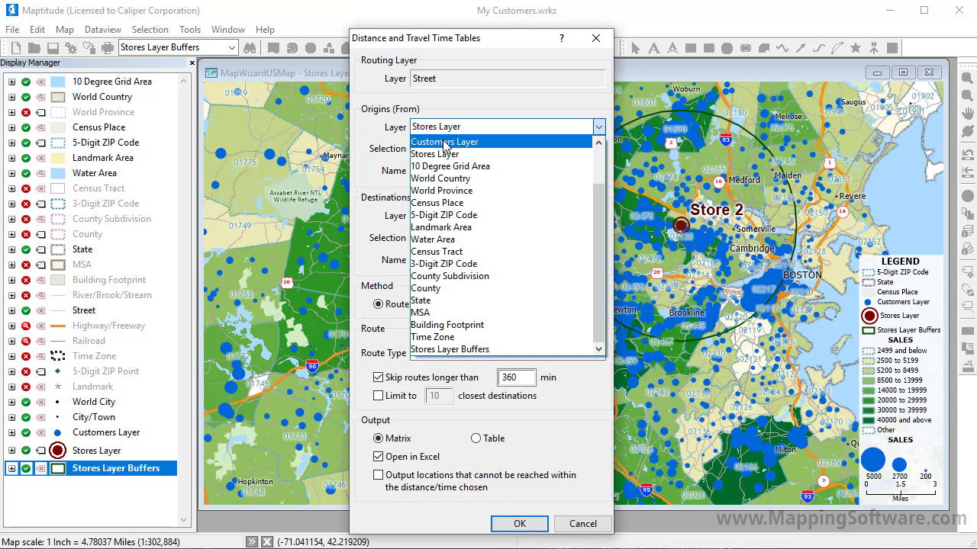
left_click(445, 144)
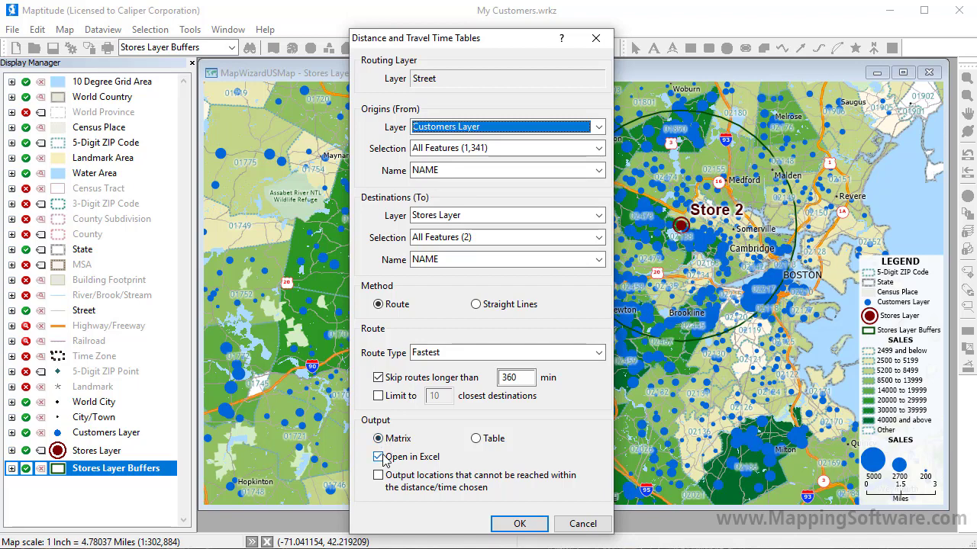
left_click(516, 527)
type("Closest Stores")
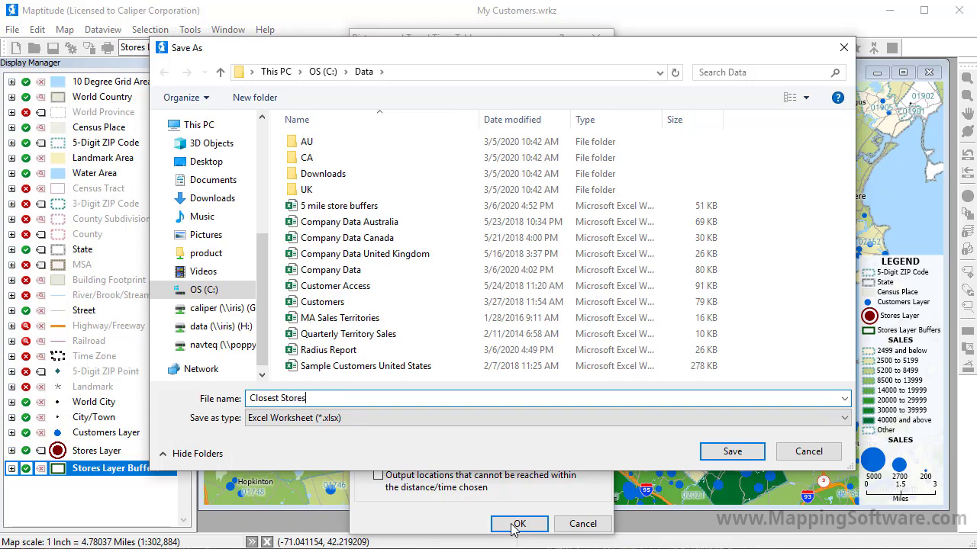
left_click(732, 456)
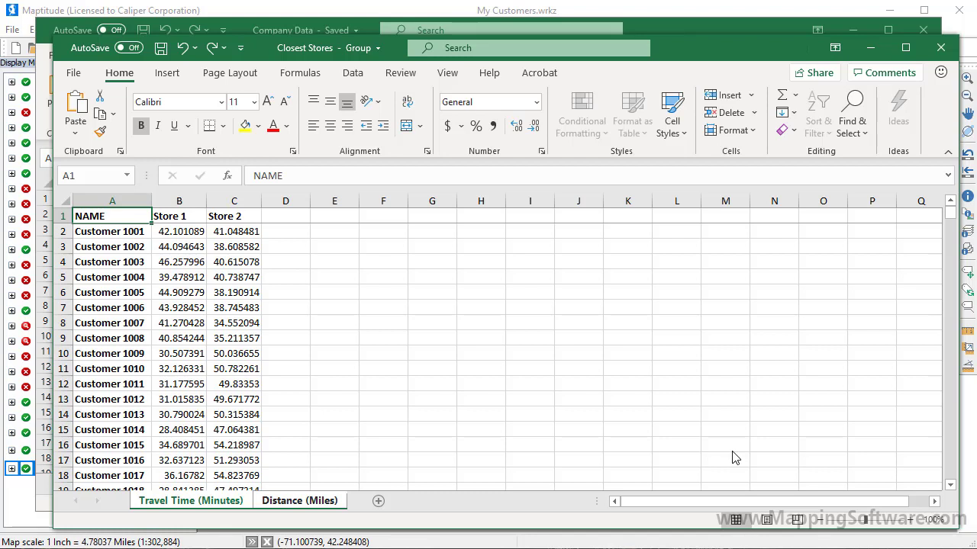
left_click(941, 47)
left_click(960, 53)
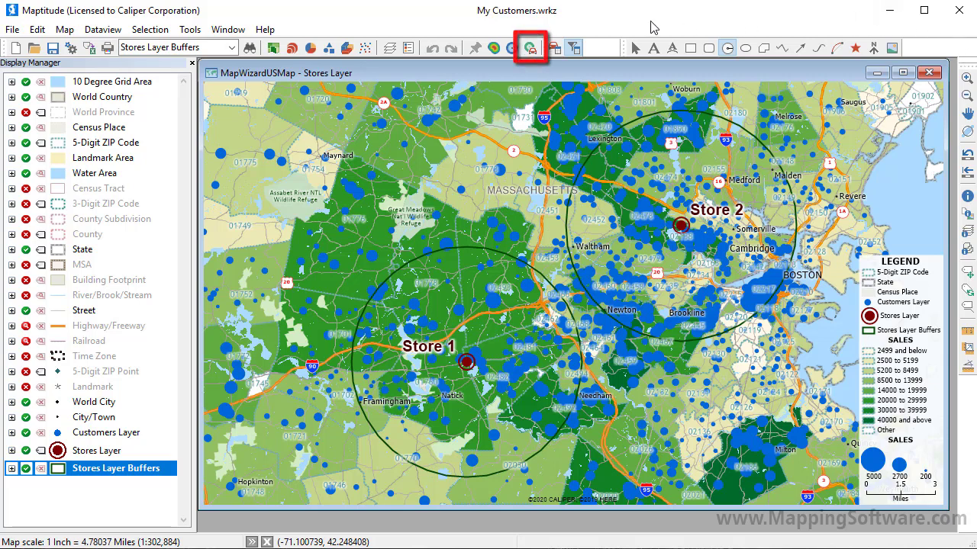
Step: Set up drive-time rings for all Stores Layer features, with 3 rings of 10 minutes and the Fastest route type
left_click(531, 48)
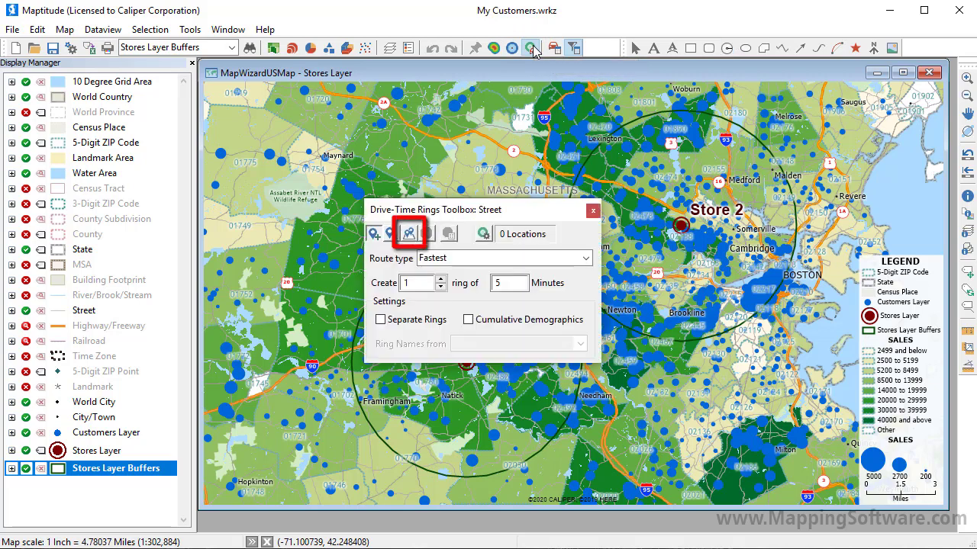
left_click(409, 234)
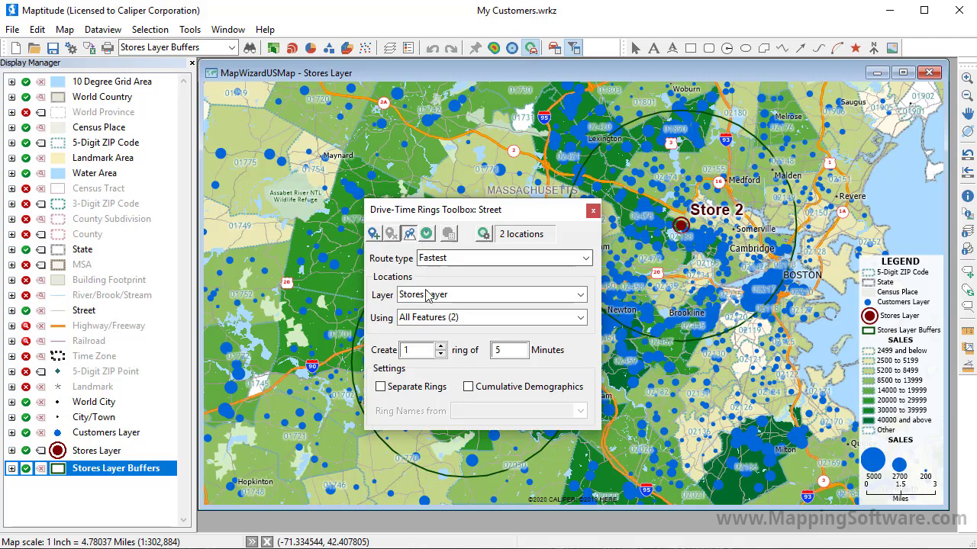
left_click(441, 346)
left_click(440, 346)
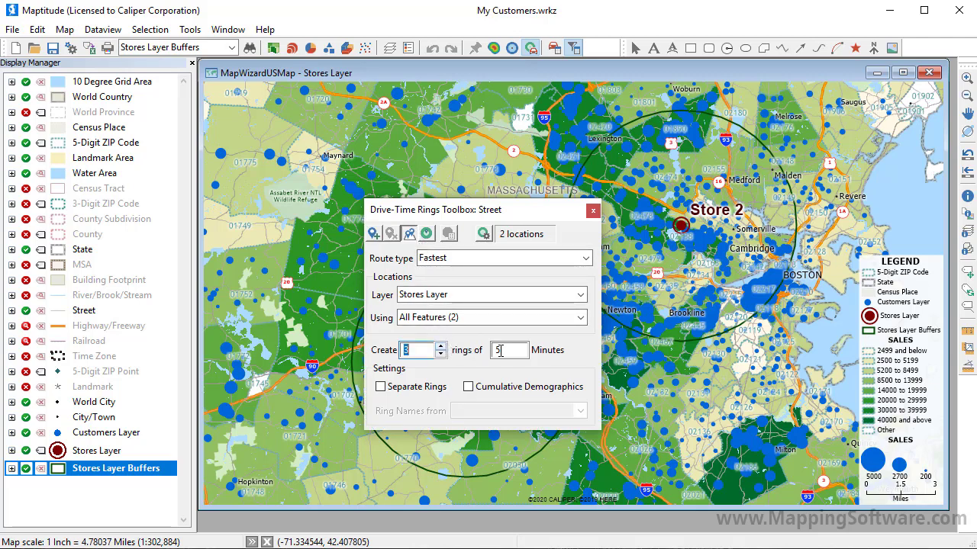
left_click(500, 350)
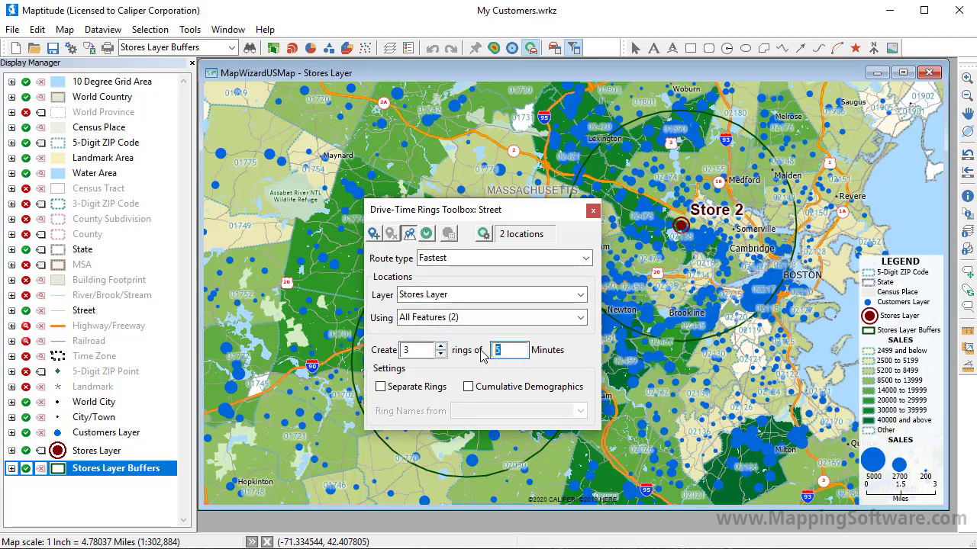
type("10")
Step: Configure the drive-time ring demographics to count features in the Customers Layer and sum their SALES
left_click(484, 235)
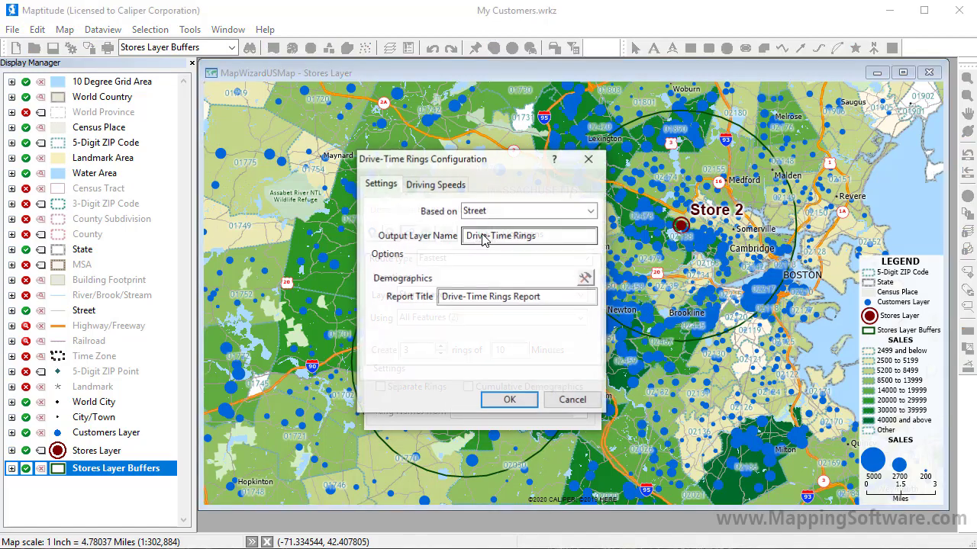
left_click(586, 279)
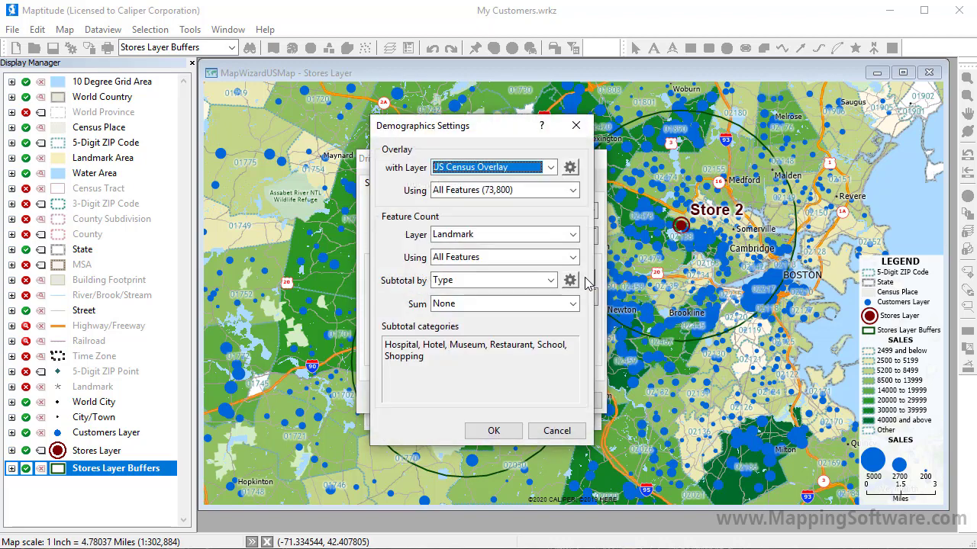
left_click(572, 235)
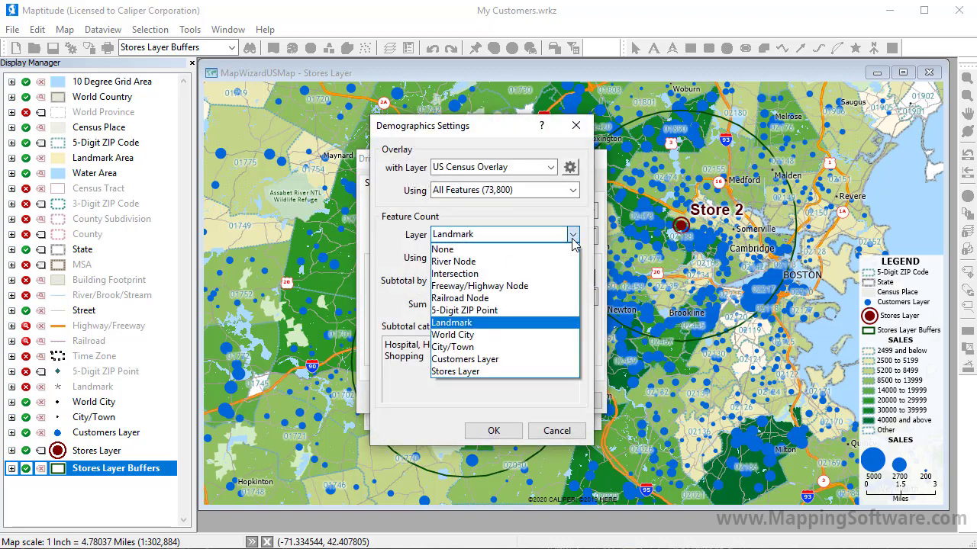
left_click(555, 360)
left_click(572, 303)
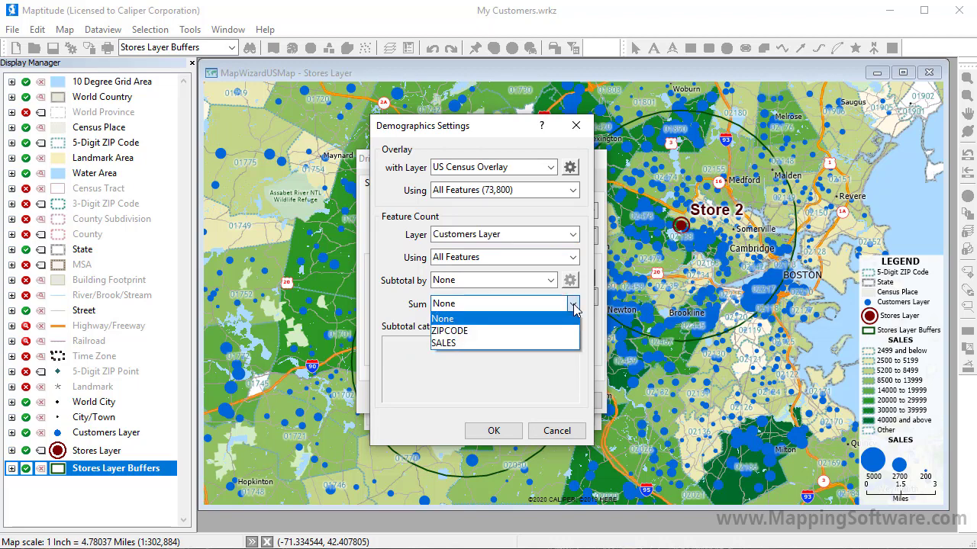
left_click(558, 343)
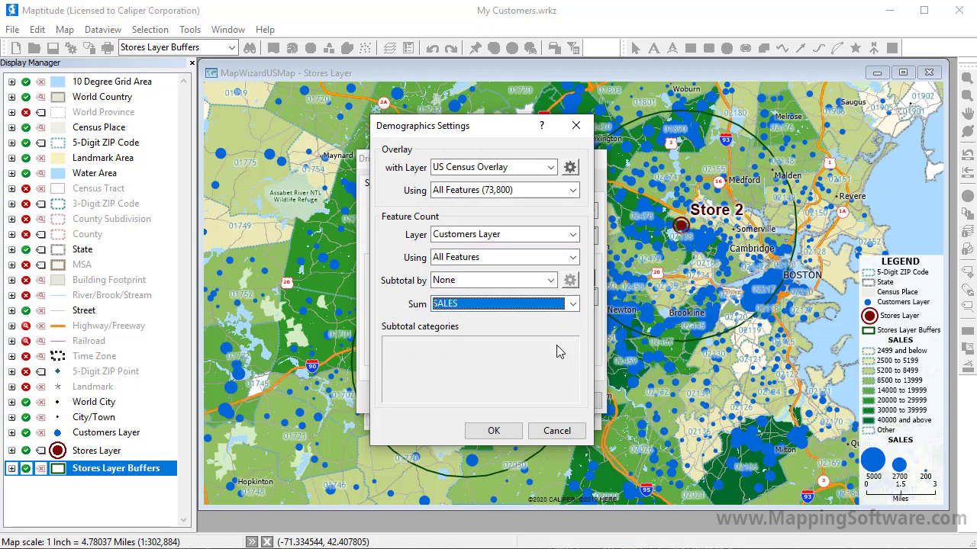
left_click(505, 429)
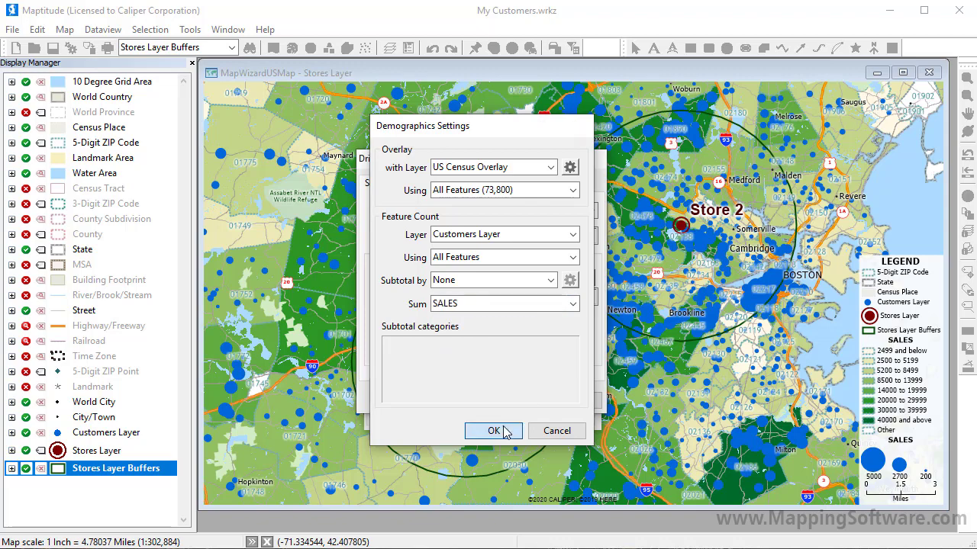
left_click(508, 400)
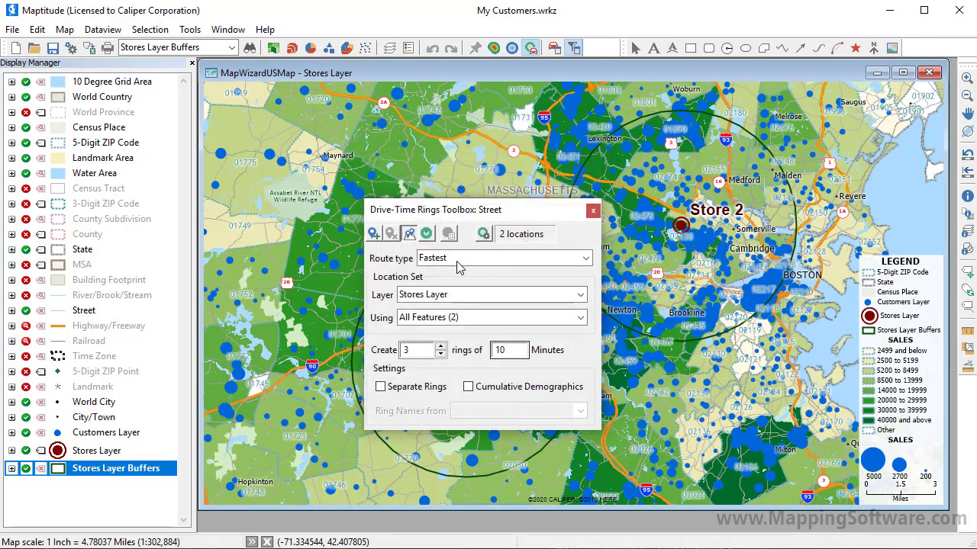
Step: Create the drive-time rings around the stores, move the toolbox off them, and hide the 5-Digit ZIP Code layer
left_click(432, 238)
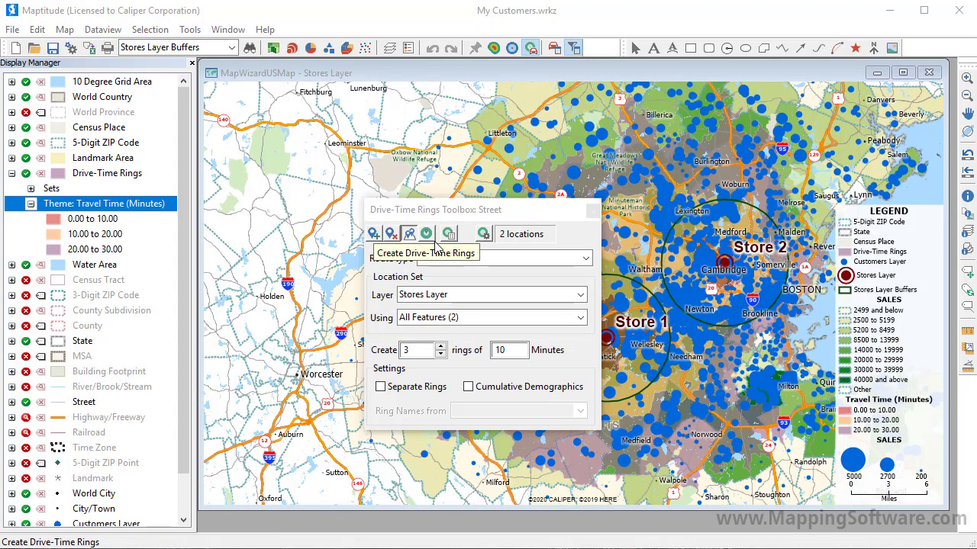
left_click_drag(438, 215, 283, 287)
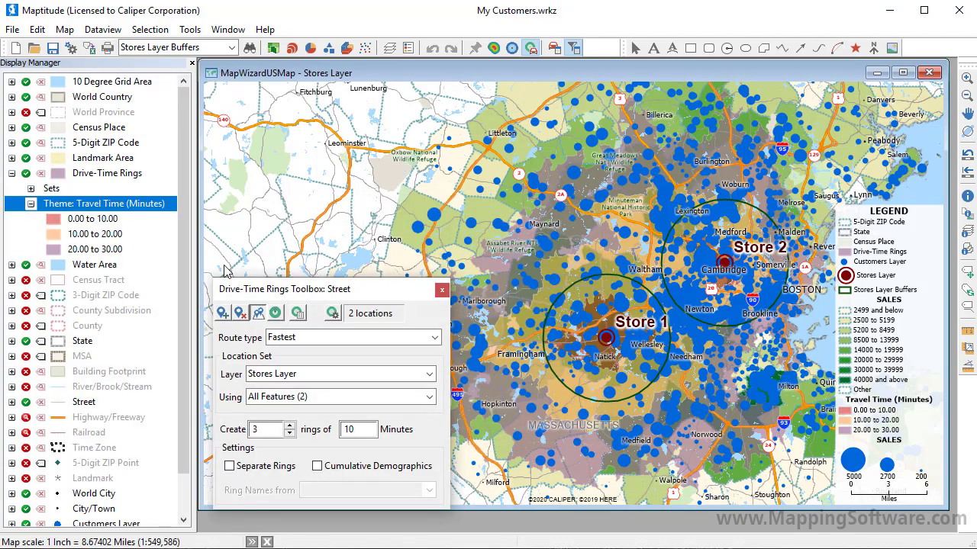
left_click(26, 143)
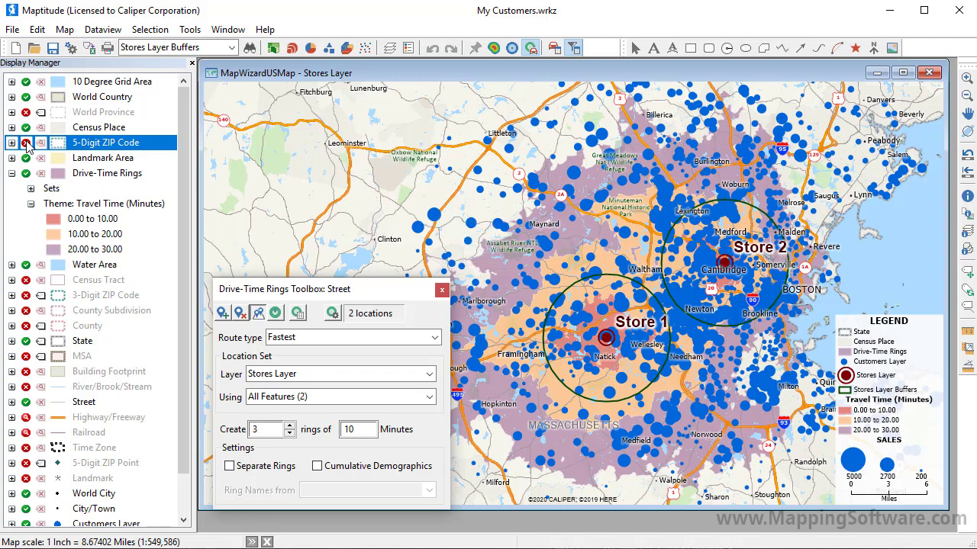
Step: Generate the drive-time rings report and review its map and demographic table down to the customer count and sales rows
left_click(294, 314)
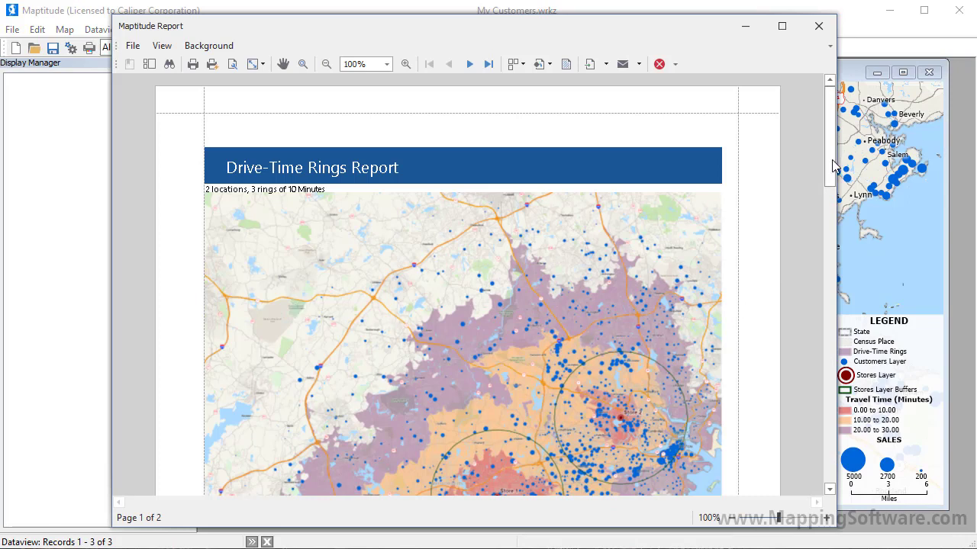
left_click_drag(833, 163, 842, 388)
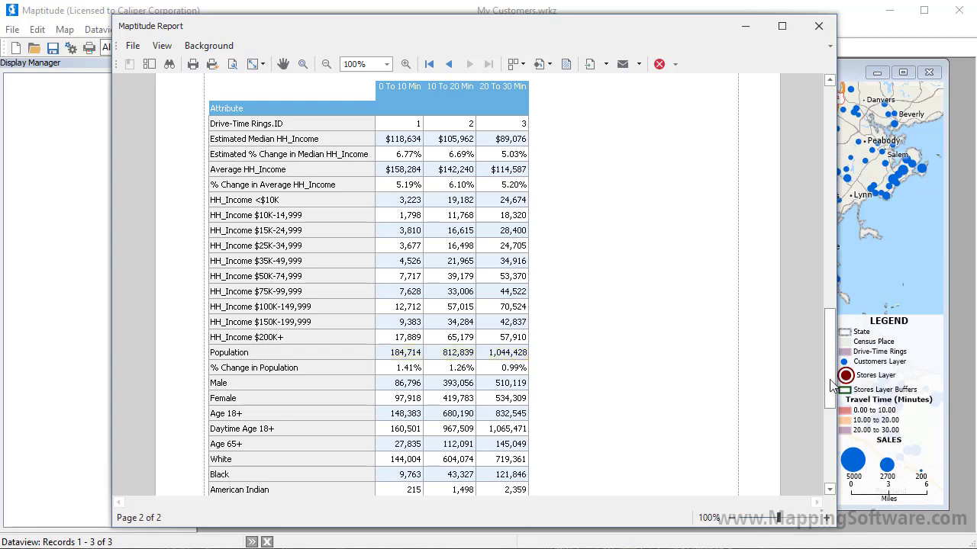
left_click_drag(830, 380, 830, 456)
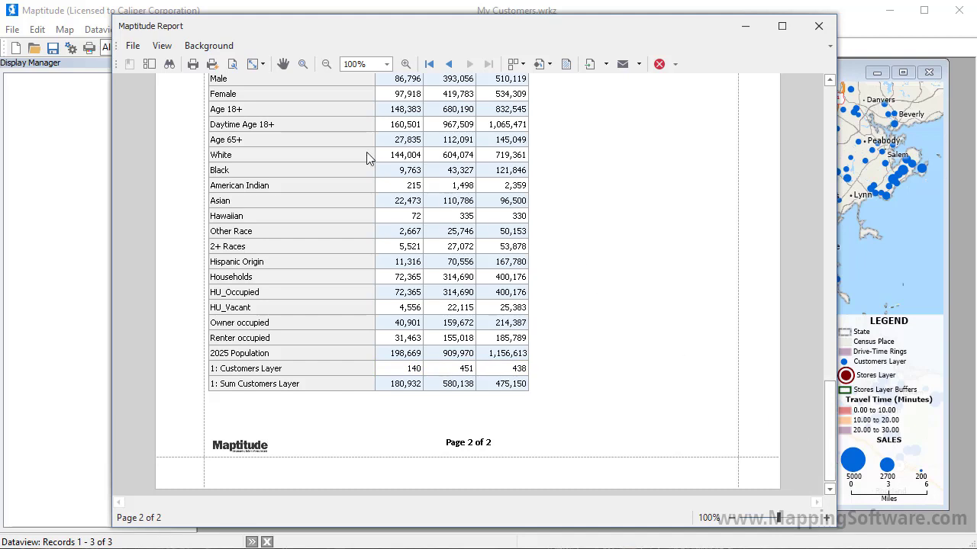
Step: Export the report as the XLSX file Drive-Time Rings Report in the Data folder, check it in Excel, and close it
left_click(133, 48)
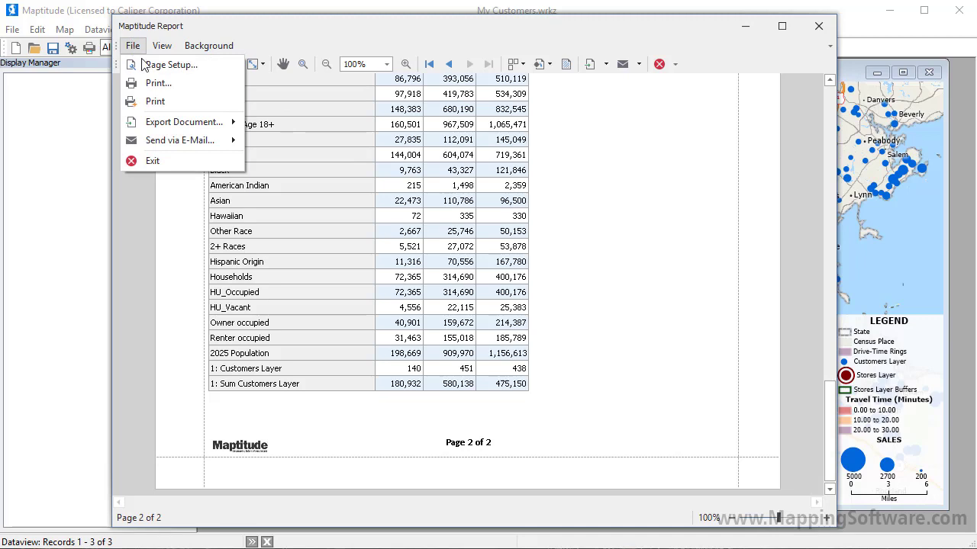
mouse_move(218, 122)
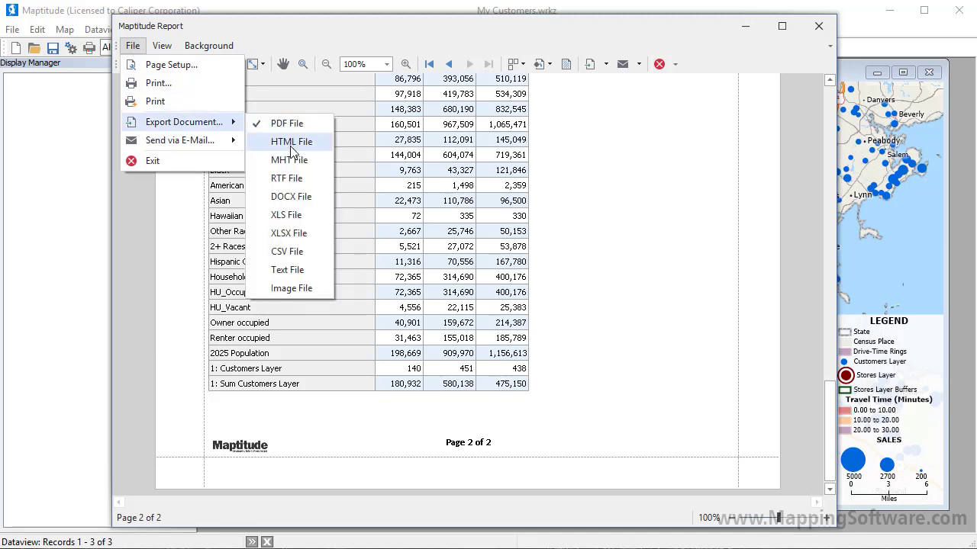
left_click(296, 234)
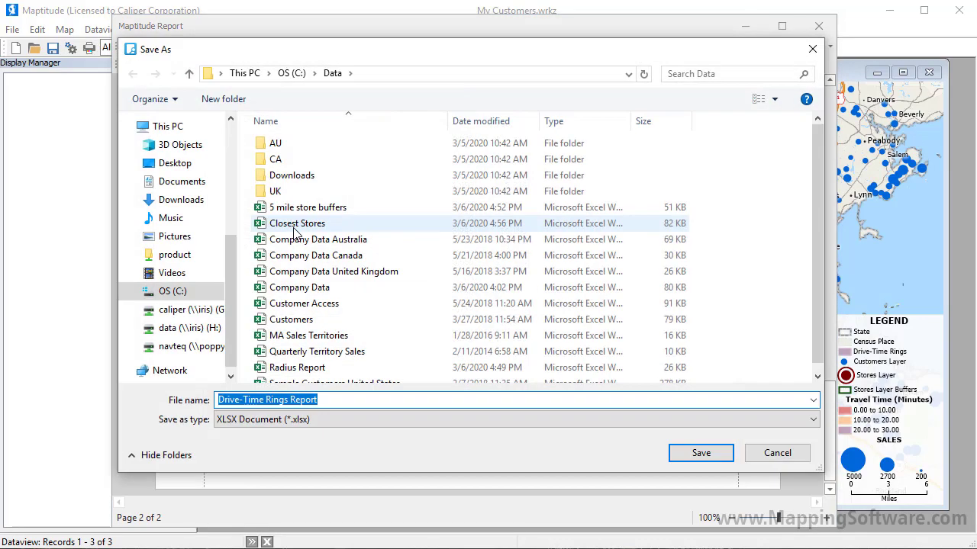
left_click(698, 453)
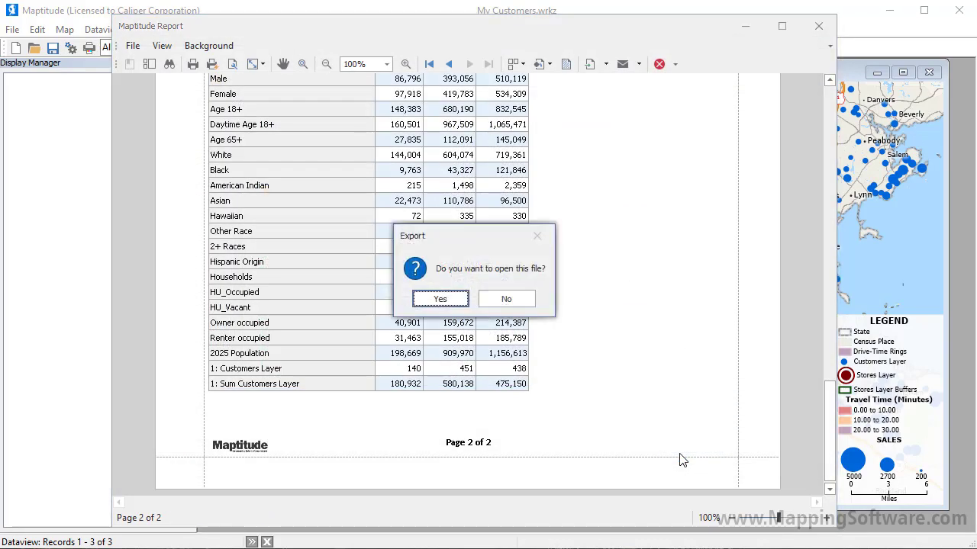
left_click(440, 300)
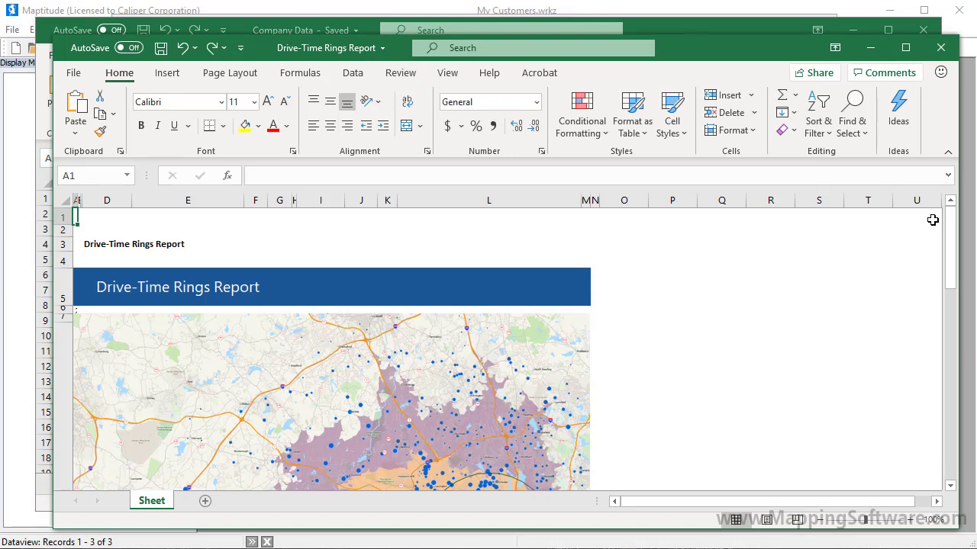
left_click_drag(949, 226, 946, 409)
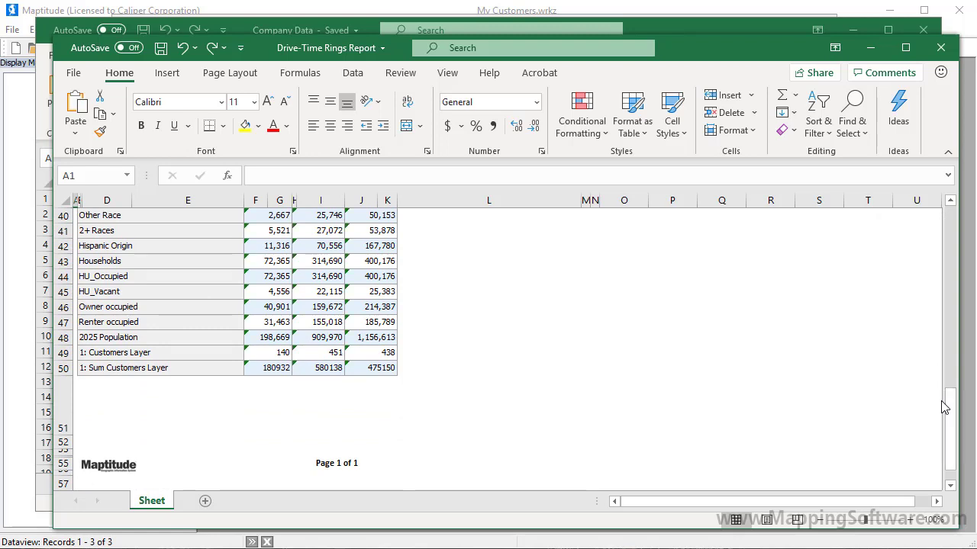
left_click(940, 49)
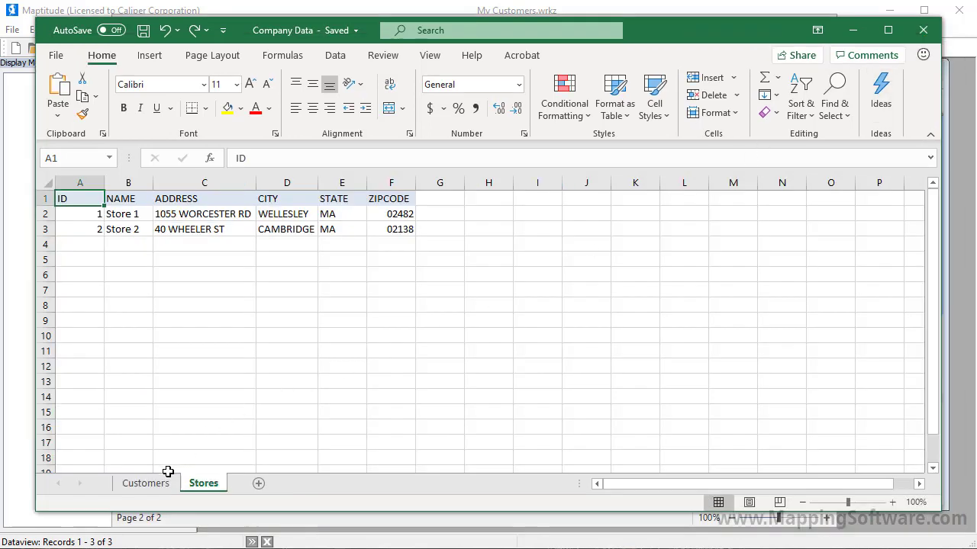
Step: On the Customers sheet of the Company Data workbook, set the SALES value in cell G4 to 4000
left_click(145, 483)
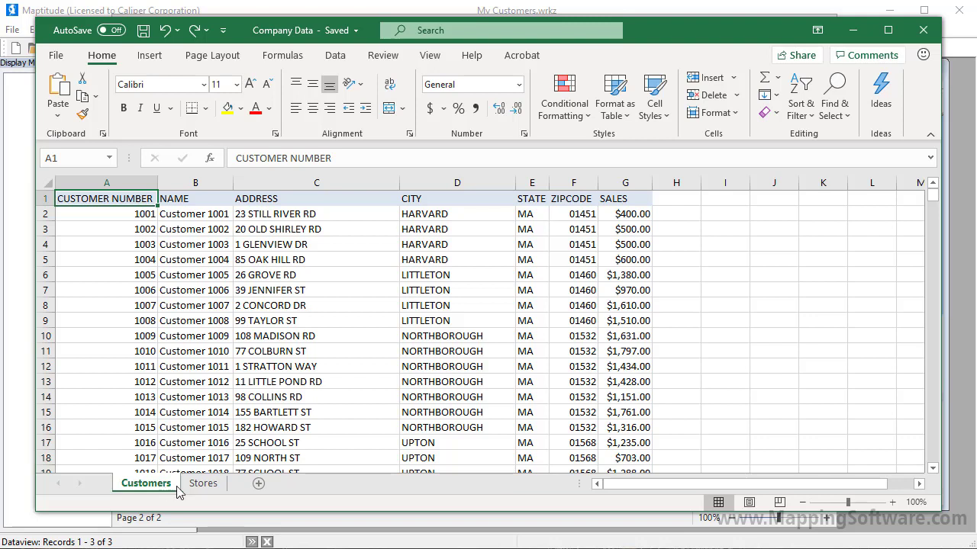
left_click(621, 246)
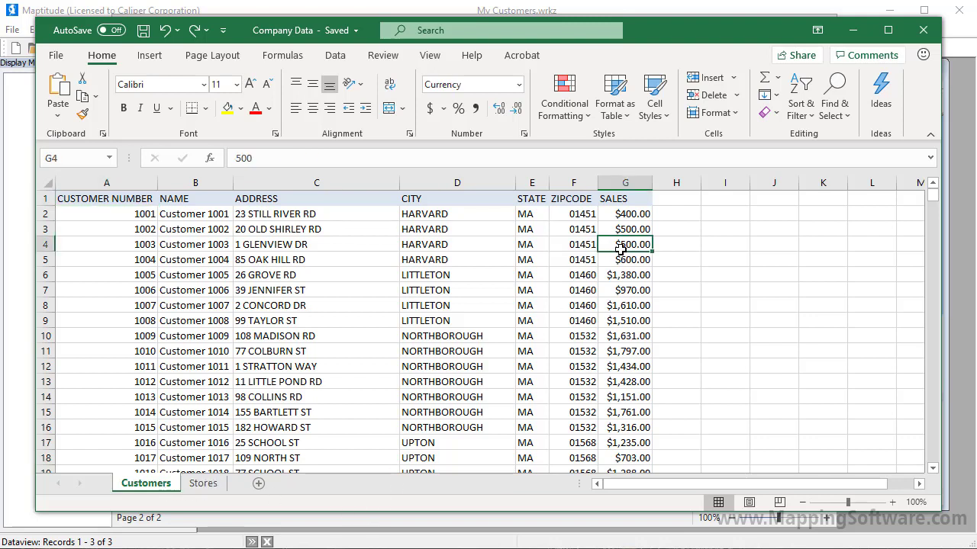
type("4000")
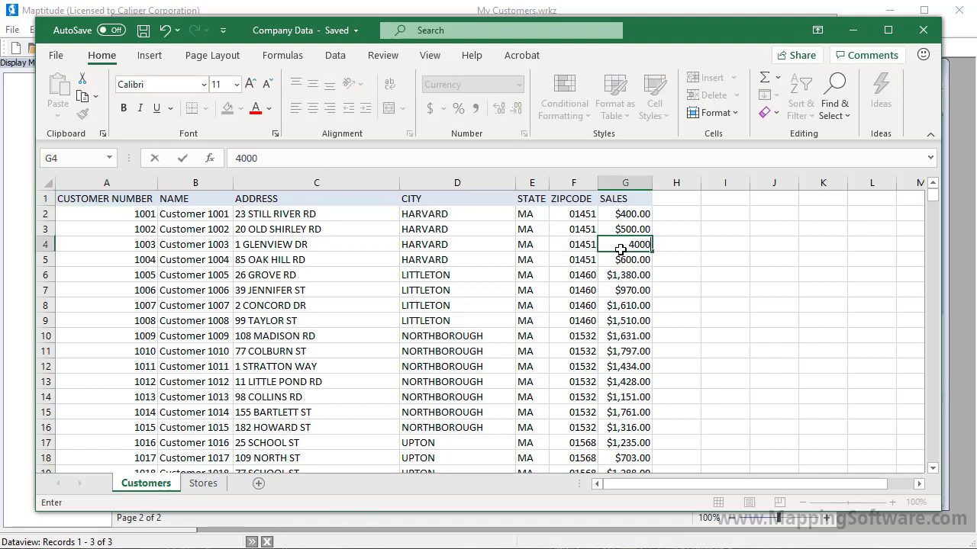
key("Return")
Step: Replace the street address, city and ZIP Code of the customer in row 6, and set that customer's SALES to 3000
left_click(326, 272)
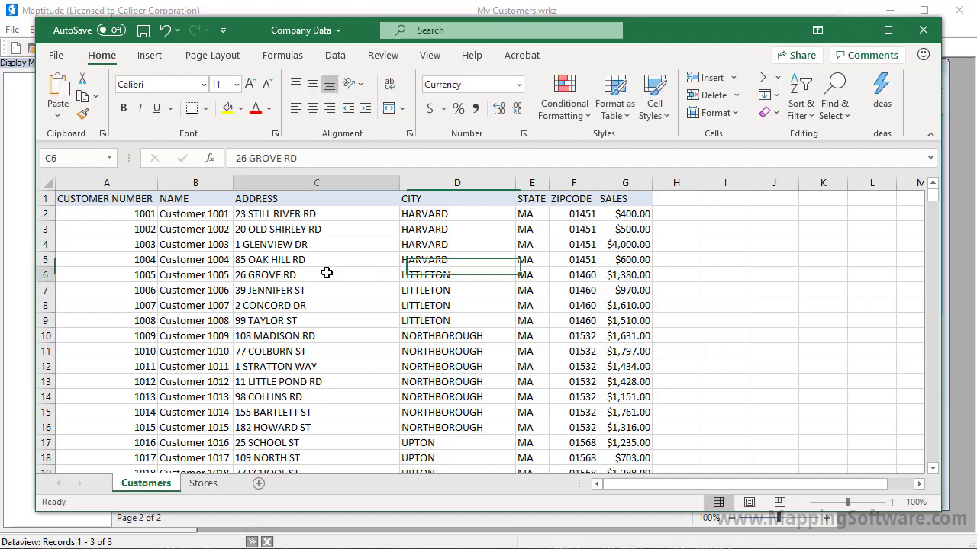
type("10 WEST ST")
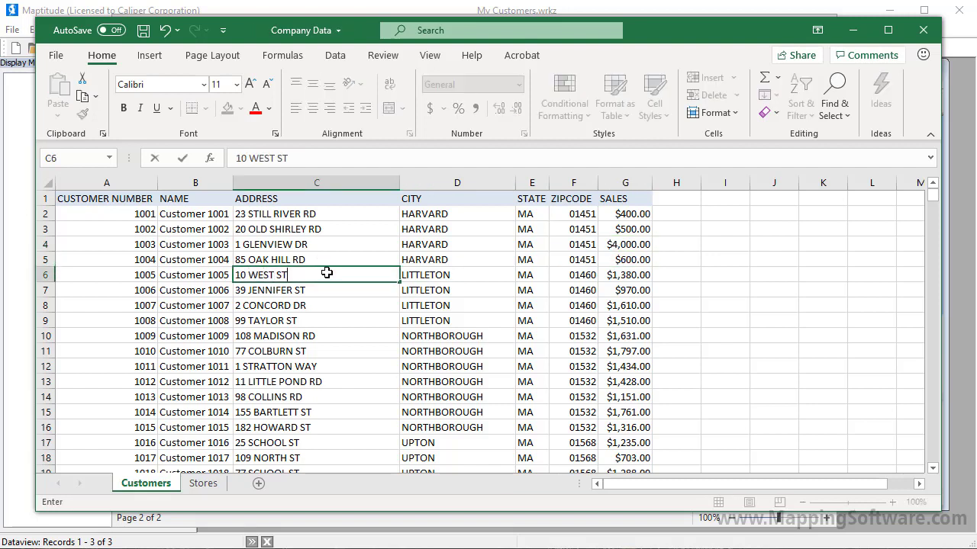
left_click(419, 277)
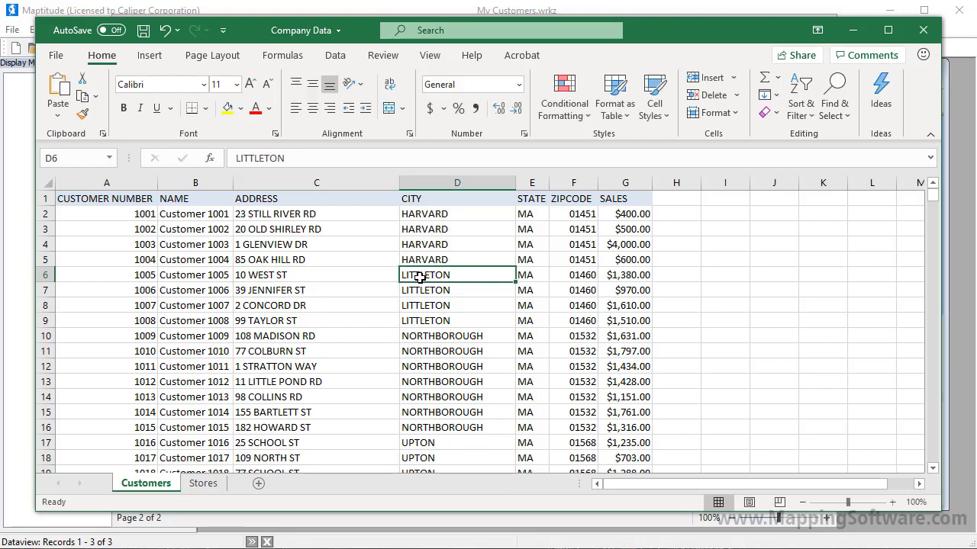
type("LEOMINSTER")
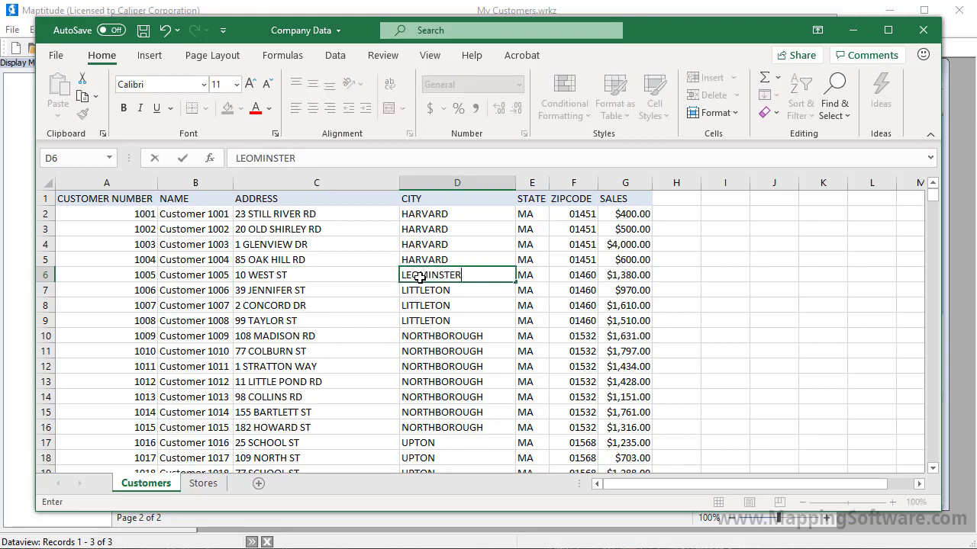
left_click(583, 277)
type("01453")
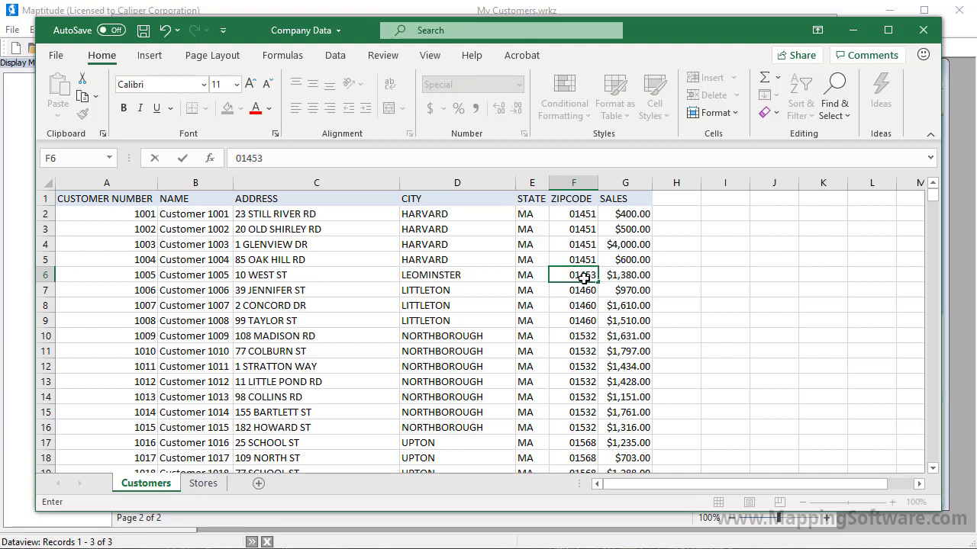
left_click(625, 276)
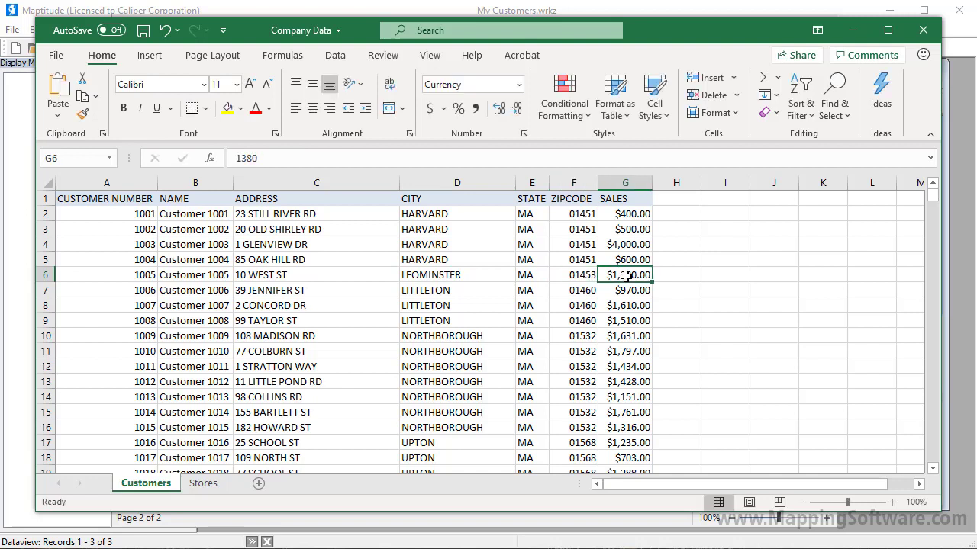
type("3000")
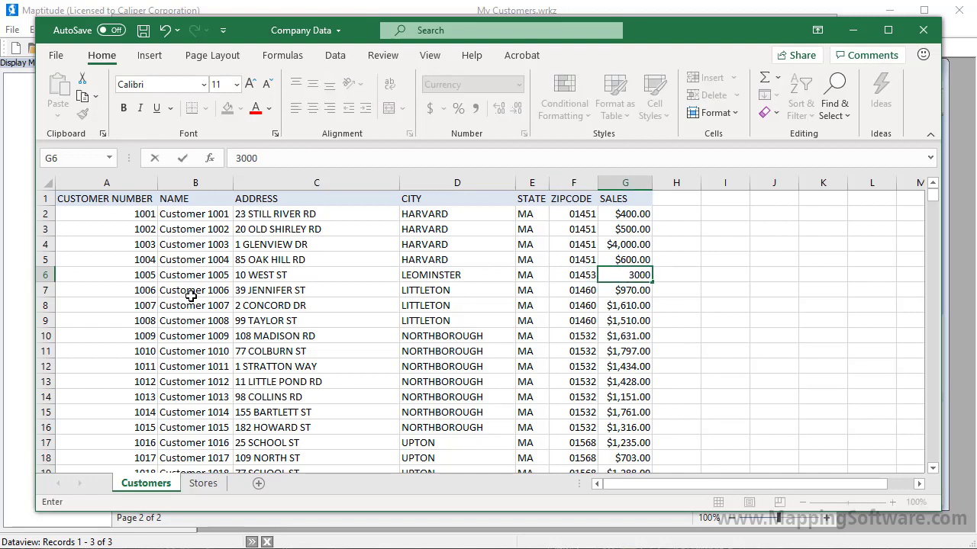
Step: Delete the three Littleton customer rows, rows 7 to 9, from the Customers sheet and save the Company Data workbook
left_click_drag(46, 289, 46, 320)
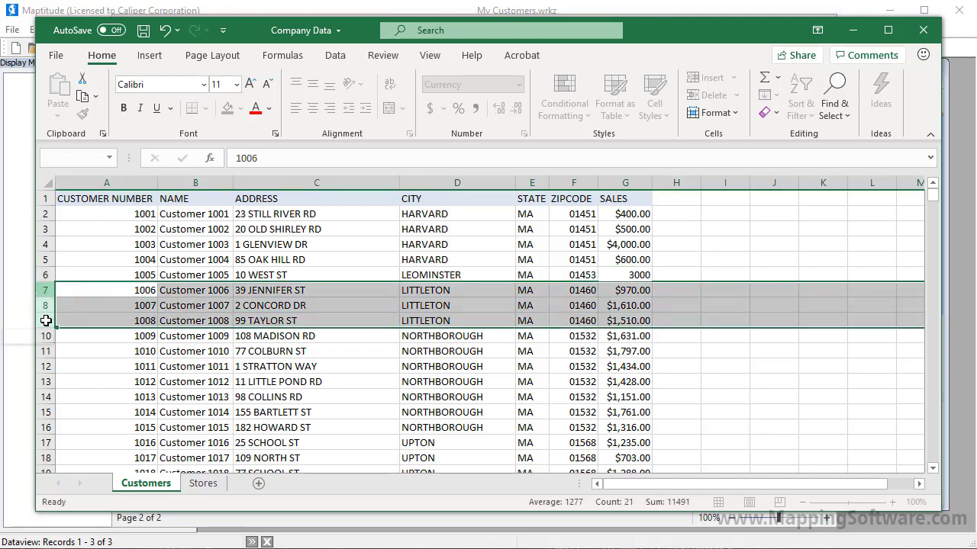
right_click(46, 320)
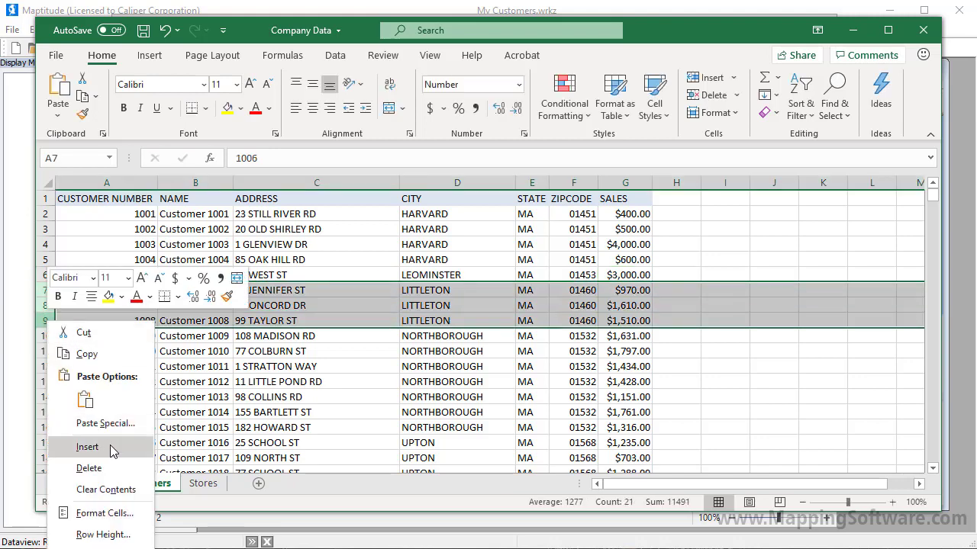
left_click(109, 467)
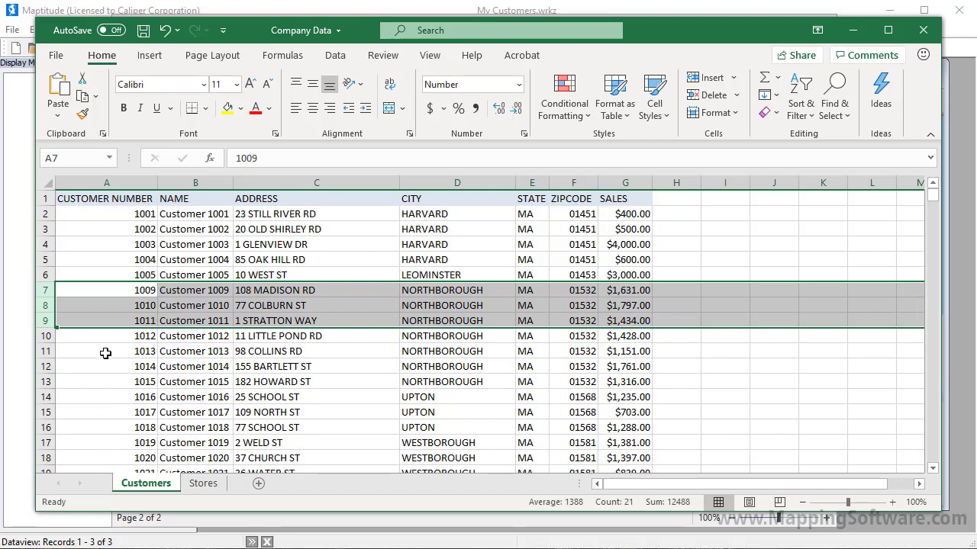
left_click(144, 30)
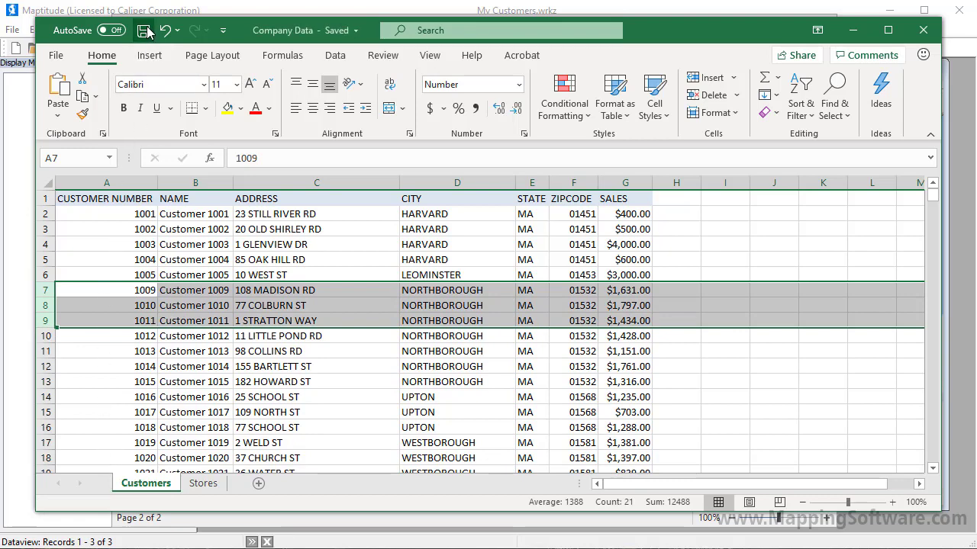
Step: Switch to Maptitude and close the Drive-Time Rings Overlay dataview, deleting it from the workspace
left_click(970, 126)
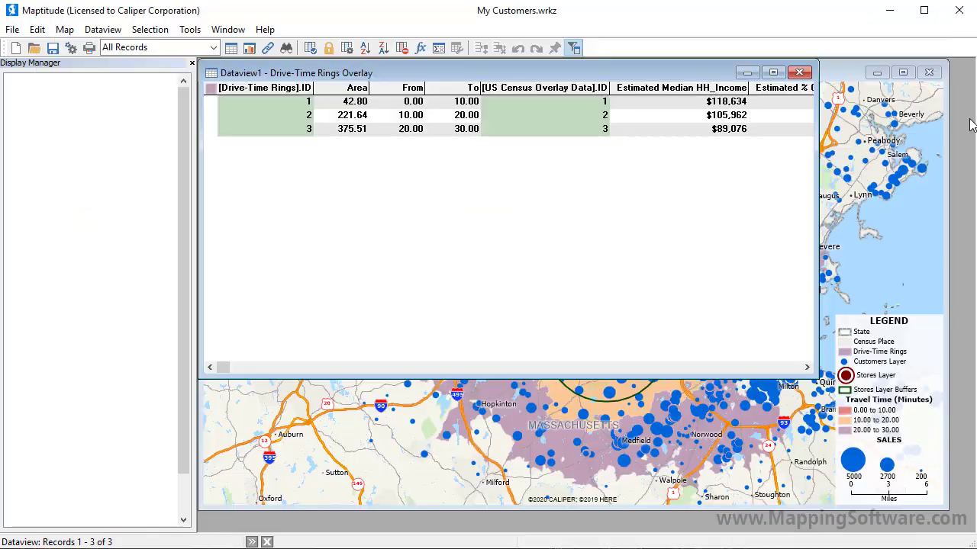
left_click(798, 73)
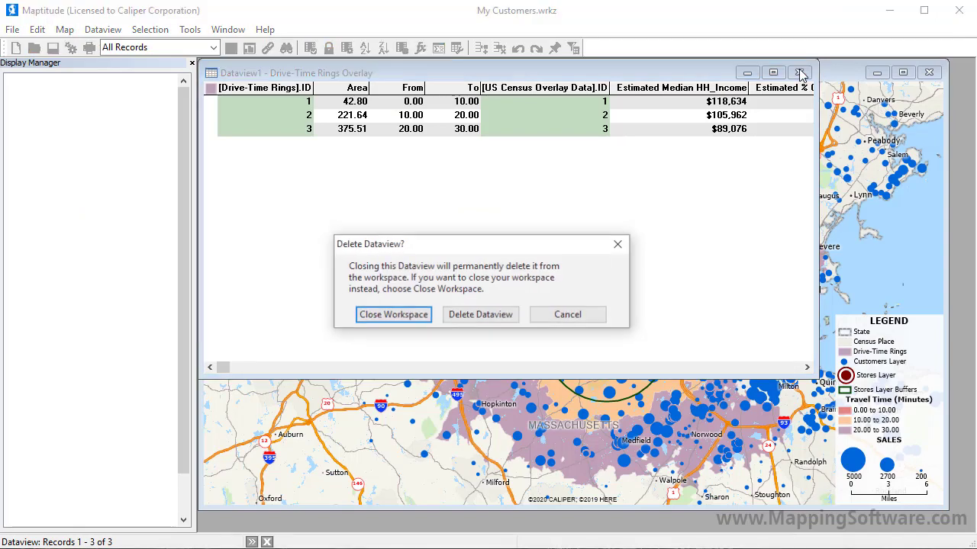
left_click(480, 315)
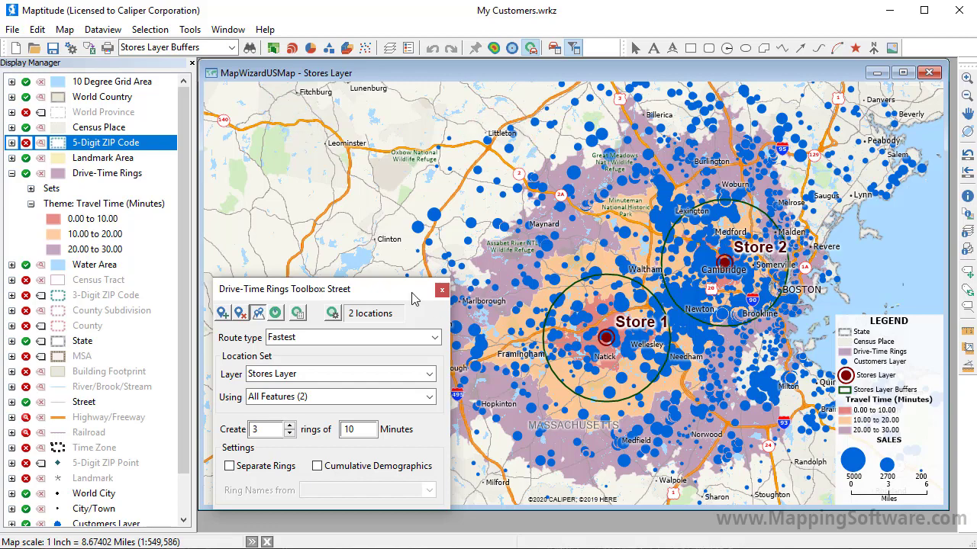
Step: Update the map's linked records from the edited workbook and accept the address-location results
left_click(69, 33)
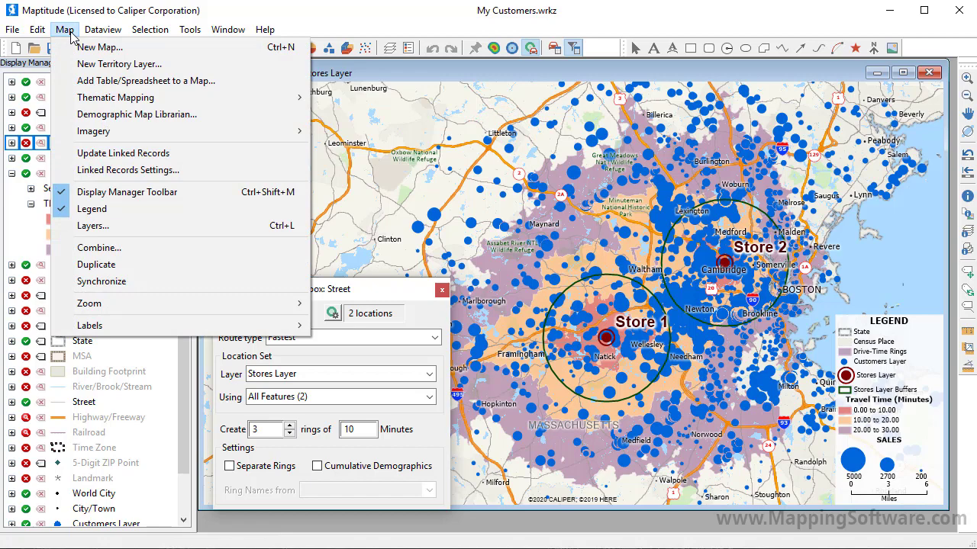
left_click(114, 154)
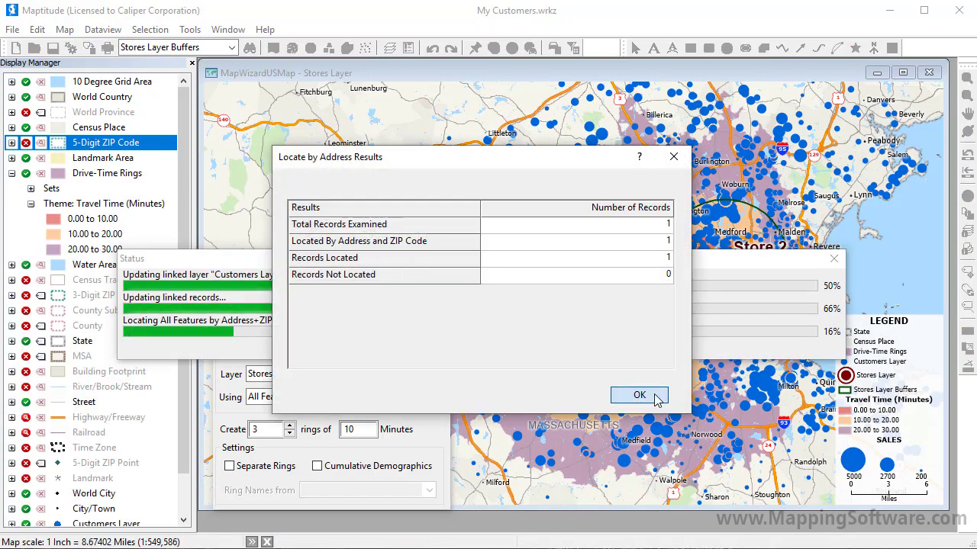
left_click(638, 395)
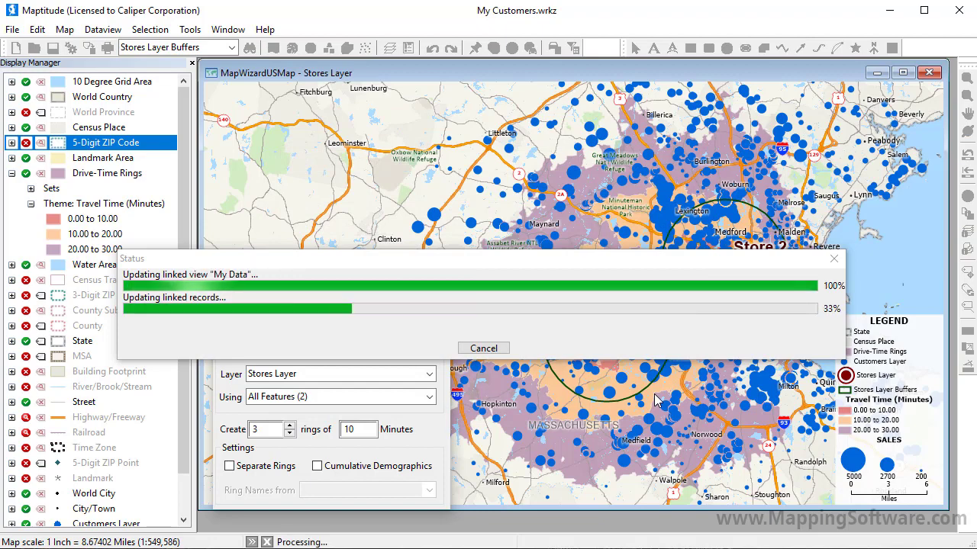